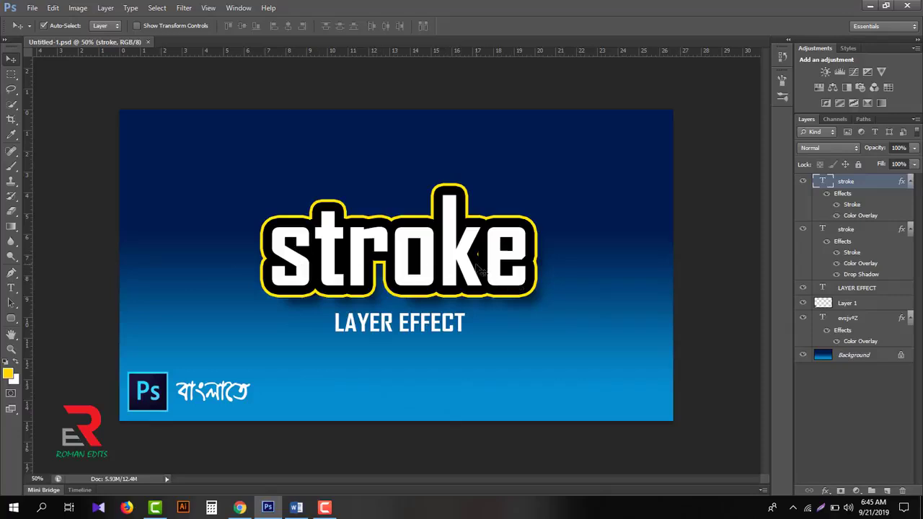
Toggle the visibility of the stroke text layers, their Stroke and Color Overlay effects, and the LAYER EFFECT text to examine the sample's construction.
{"action": "left_click", "coordinate": [803, 182]}
{"action": "left_click", "coordinate": [804, 182]}
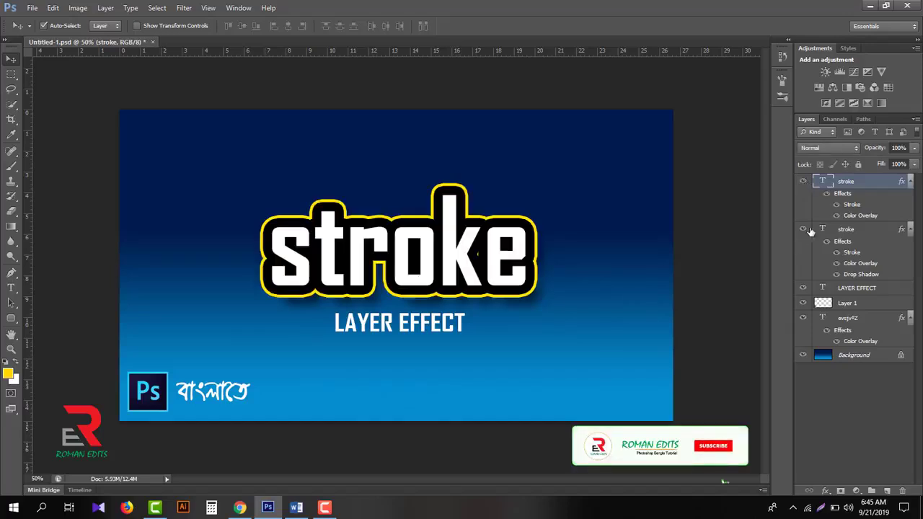
{"action": "left_click", "coordinate": [836, 205]}
{"action": "left_click", "coordinate": [837, 204]}
{"action": "left_click", "coordinate": [837, 217]}
{"action": "left_click", "coordinate": [837, 217]}
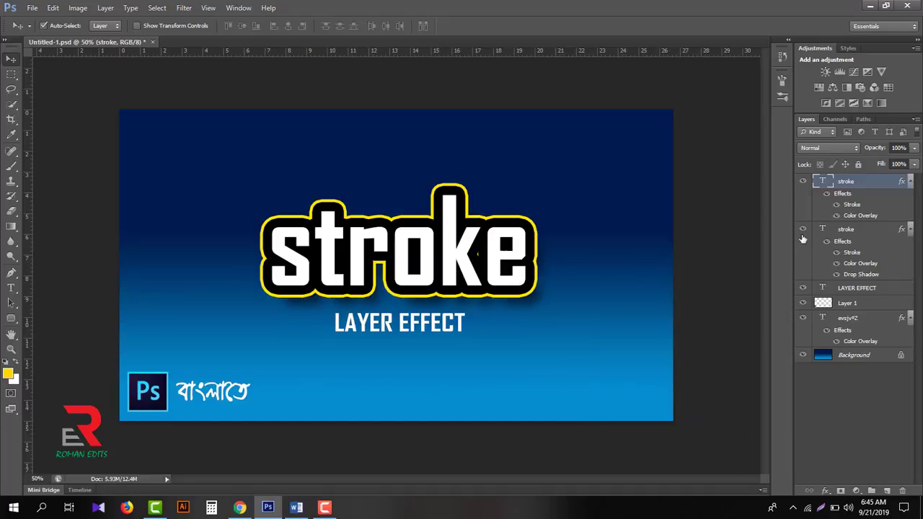
{"action": "left_click", "coordinate": [803, 229]}
{"action": "left_click", "coordinate": [804, 229]}
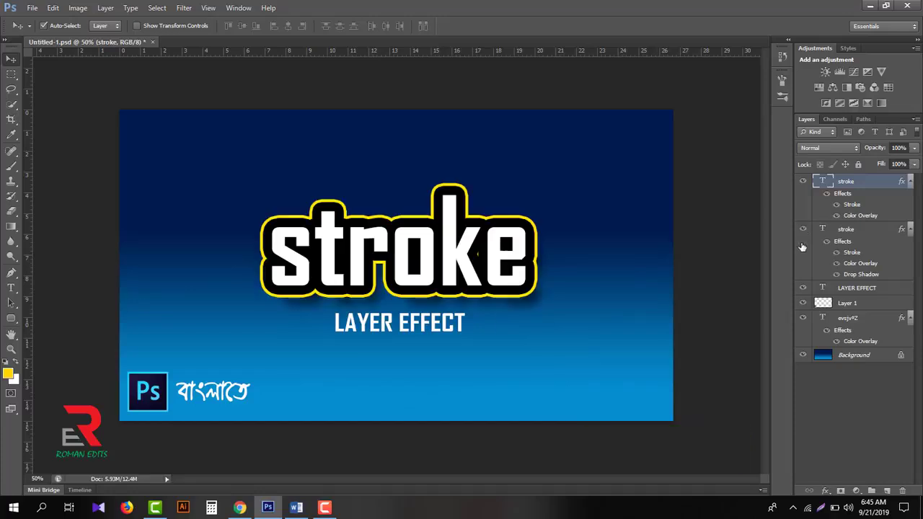
{"action": "left_click", "coordinate": [803, 289]}
{"action": "left_click", "coordinate": [803, 289]}
Close the sample document without saving and create a new document 1920 pixels wide and 1080 pixels high.
{"action": "left_click", "coordinate": [153, 43]}
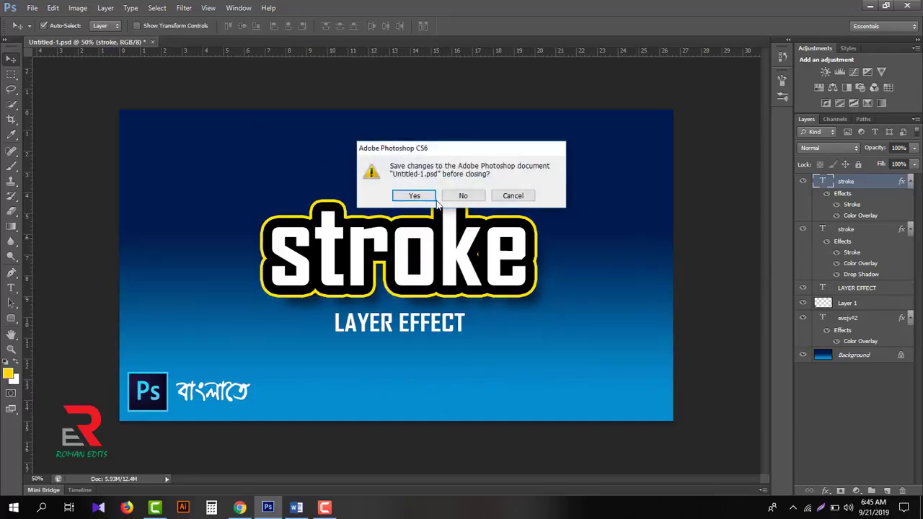
{"action": "left_click", "coordinate": [463, 196]}
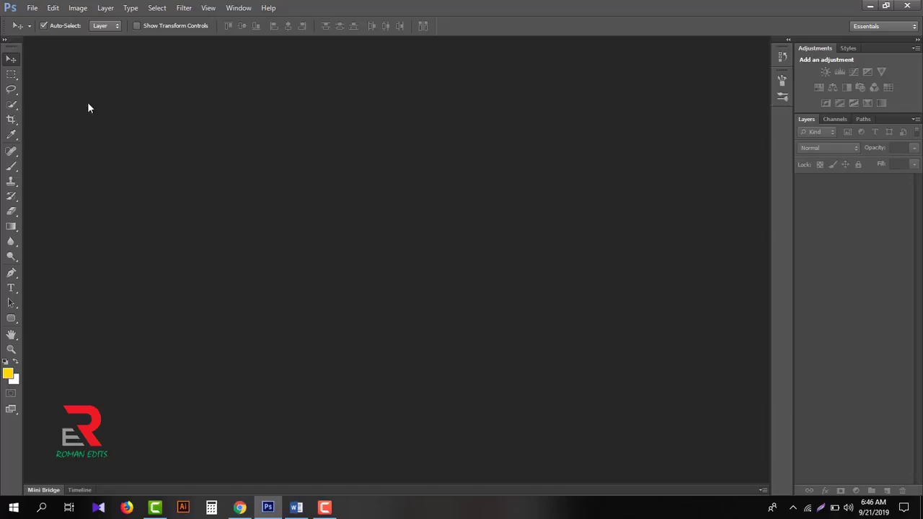
{"action": "left_click", "coordinate": [33, 8]}
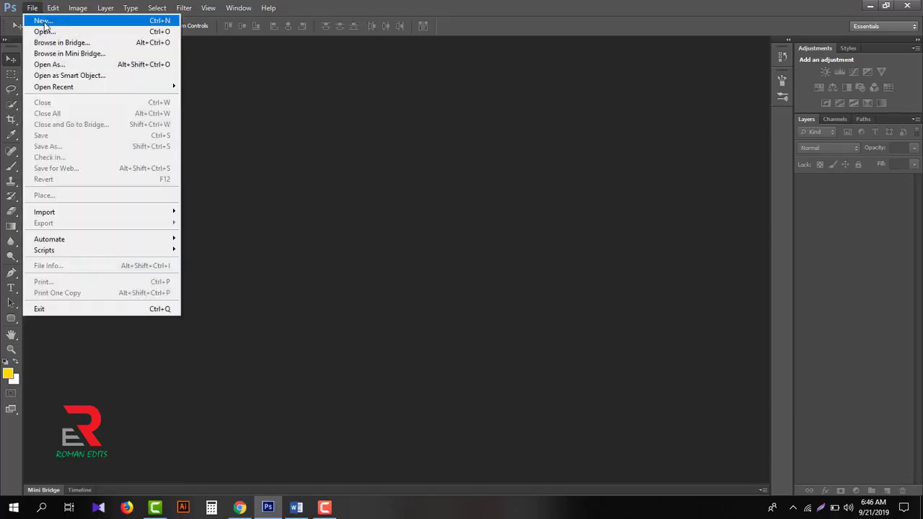
{"action": "left_click", "coordinate": [158, 23]}
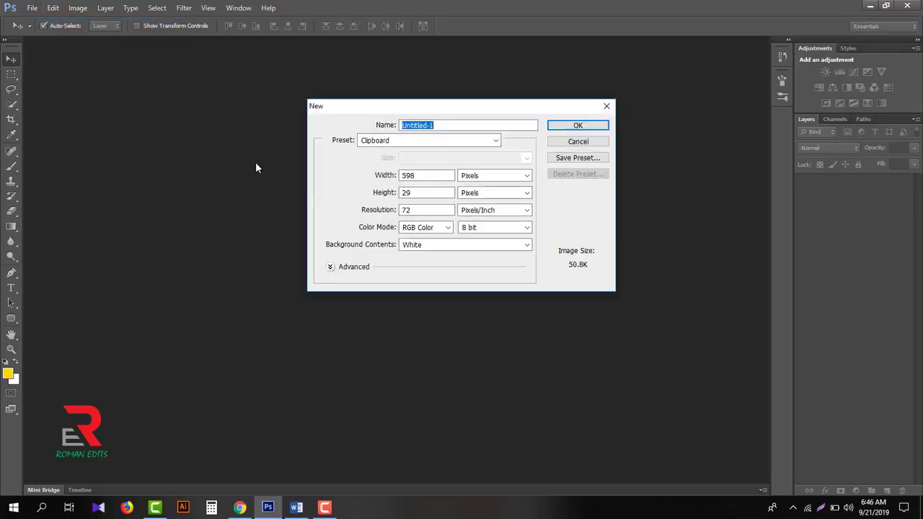
{"action": "double_click", "coordinate": [408, 175]}
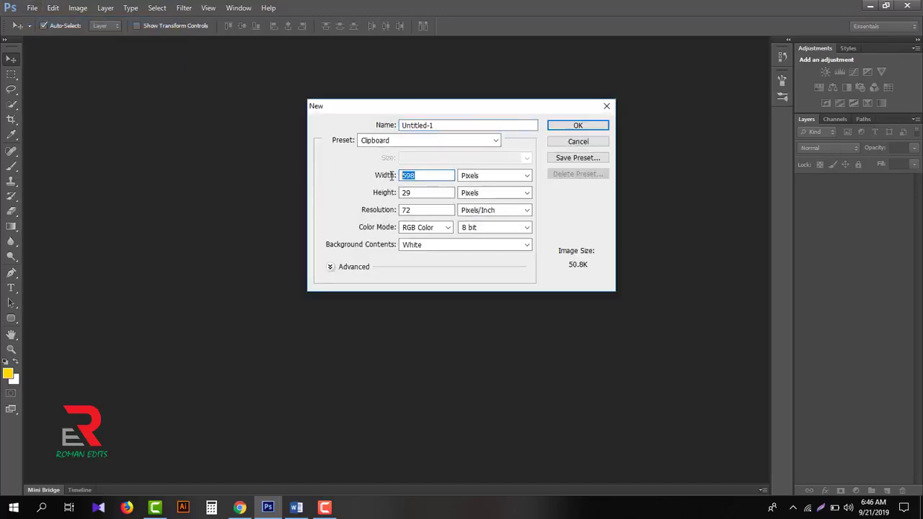
{"action": "type", "text": "19"}
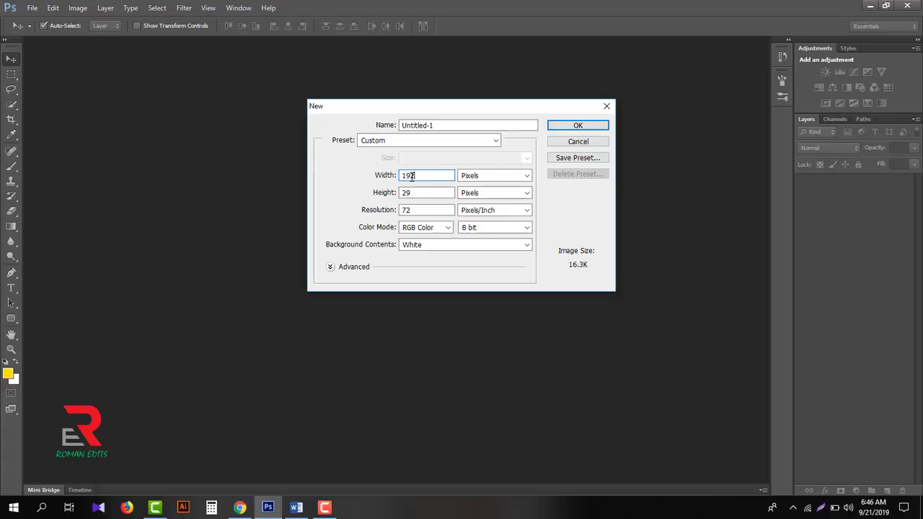
{"action": "type", "text": "20"}
{"action": "double_click", "coordinate": [406, 193]}
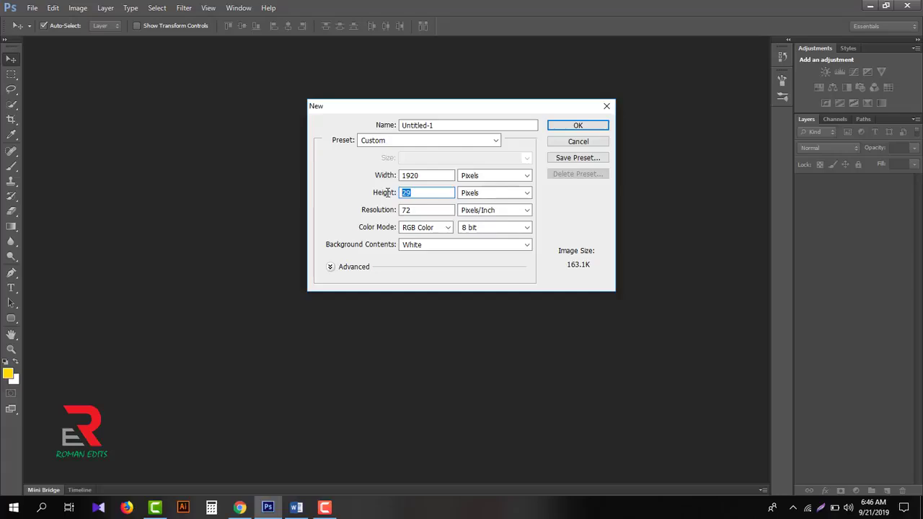
{"action": "type", "text": "1080"}
{"action": "left_click", "coordinate": [581, 126]}
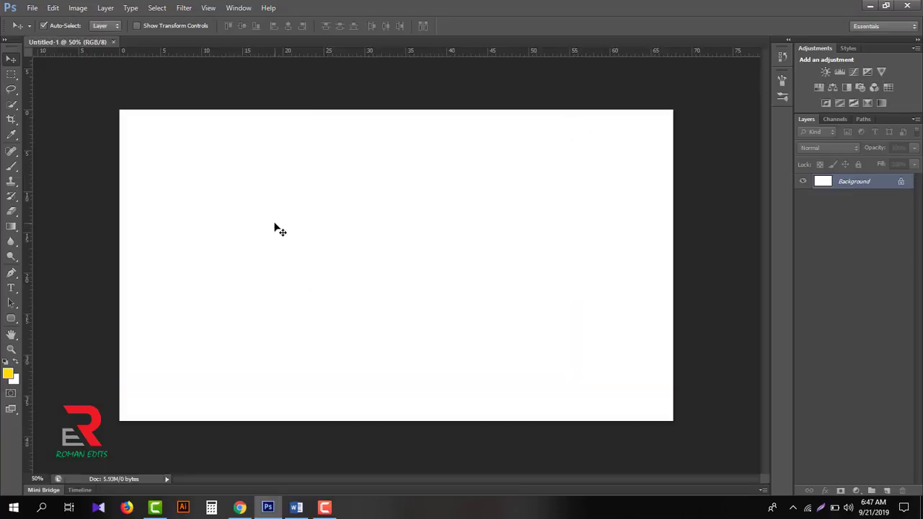
With the Gradient tool, open the current gradient for editing and check the CMYK values of its light blue color stop.
{"action": "left_click", "coordinate": [12, 227]}
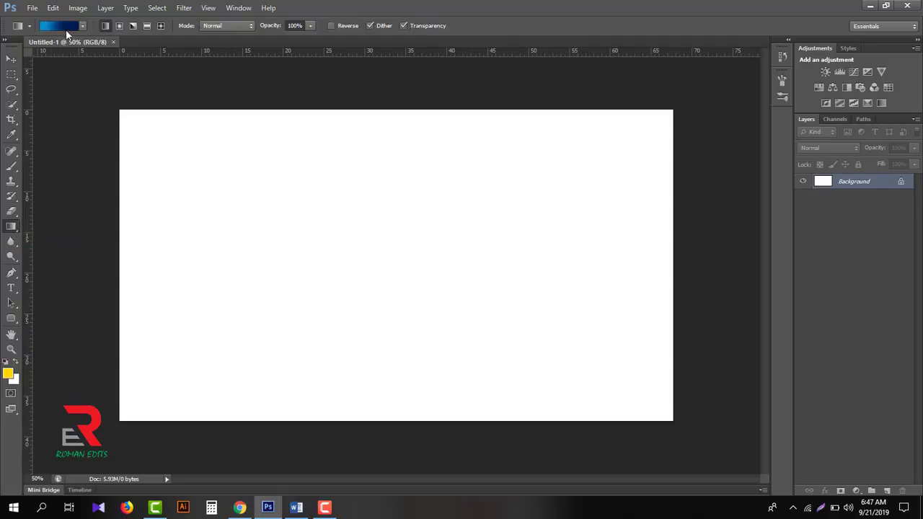
{"action": "left_click", "coordinate": [58, 25]}
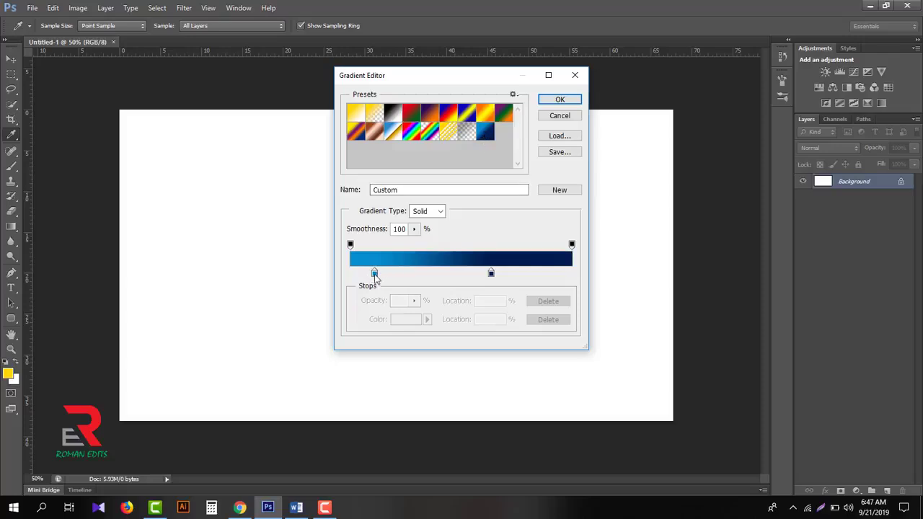
{"action": "double_click", "coordinate": [374, 274]}
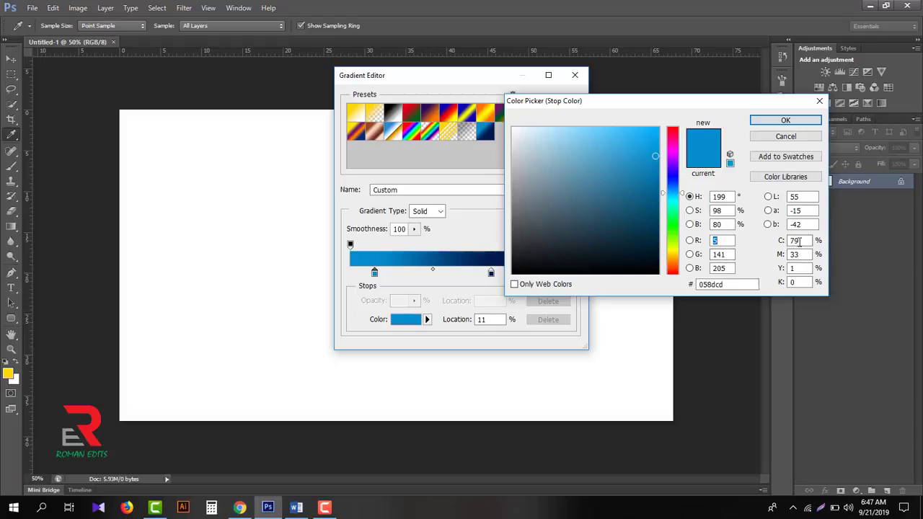
{"action": "double_click", "coordinate": [796, 241]}
{"action": "double_click", "coordinate": [798, 254]}
{"action": "double_click", "coordinate": [798, 268]}
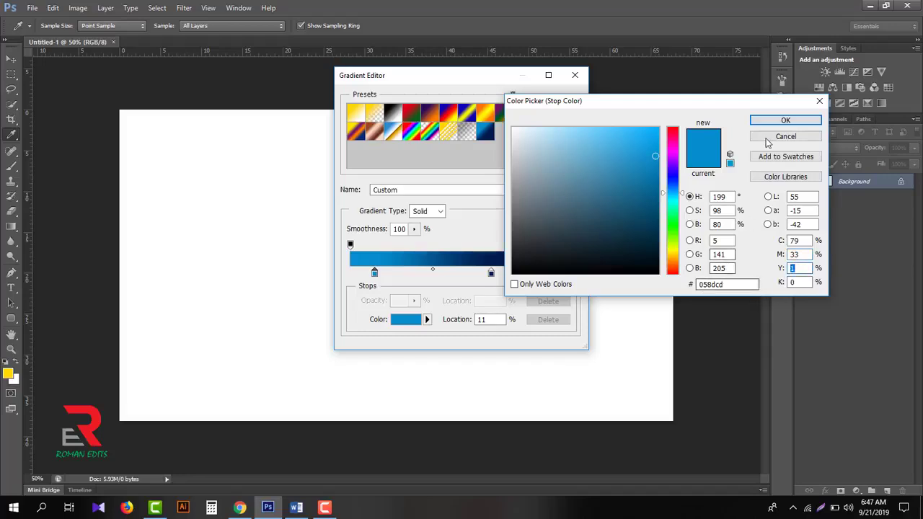
{"action": "left_click", "coordinate": [784, 120]}
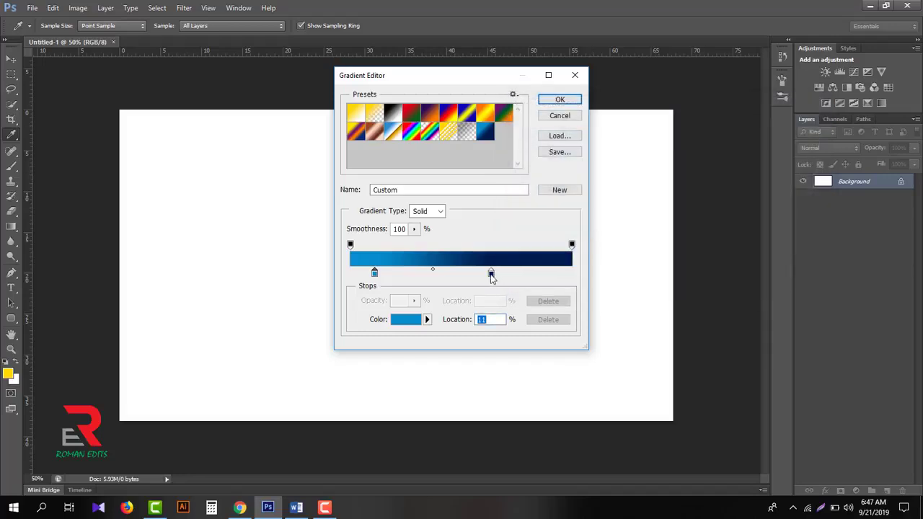
Check the CMYK values of the gradient's dark navy color stop and accept the gradient.
{"action": "double_click", "coordinate": [491, 273]}
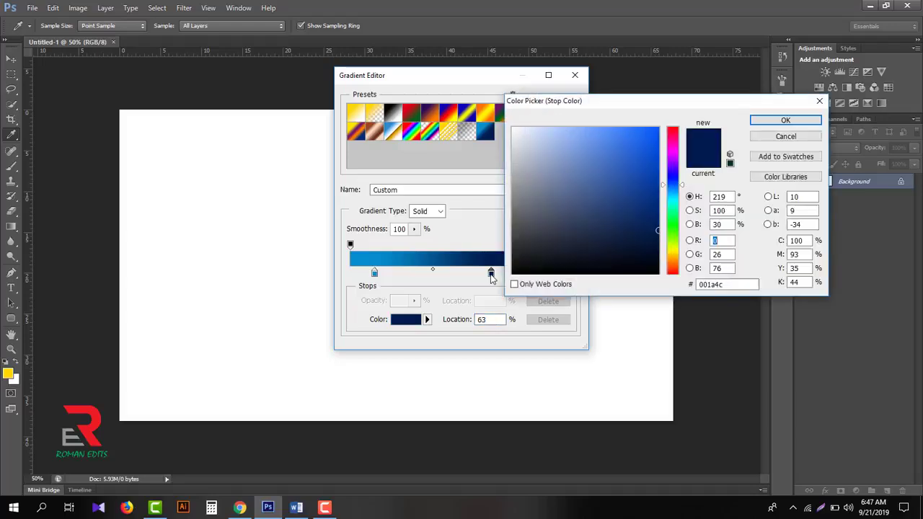
{"action": "double_click", "coordinate": [796, 241]}
{"action": "double_click", "coordinate": [797, 254]}
{"action": "left_click_drag", "start_coordinate": [801, 268], "coordinate": [737, 284]}
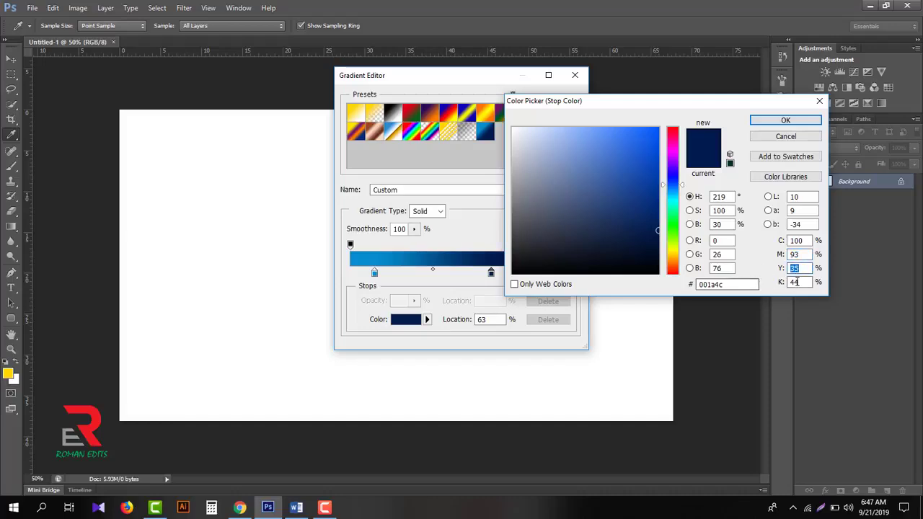
{"action": "left_click_drag", "start_coordinate": [801, 282], "coordinate": [760, 287]}
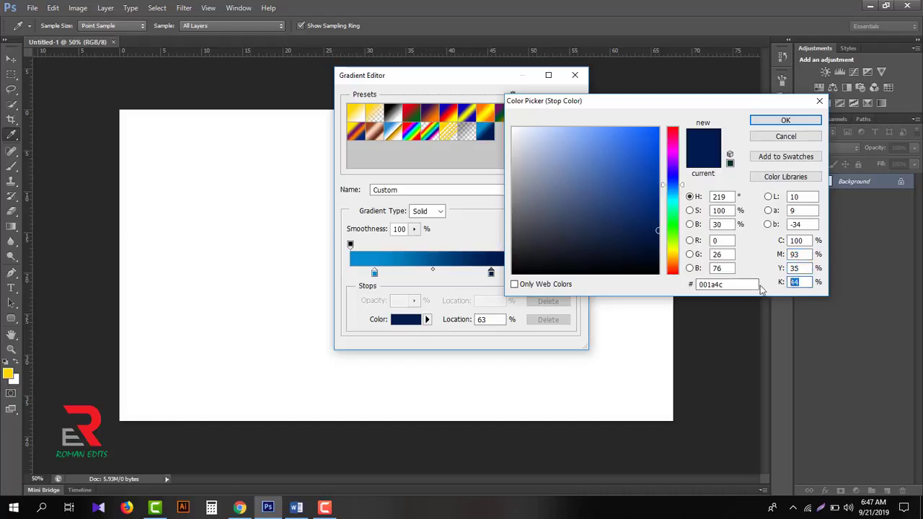
{"action": "left_click", "coordinate": [772, 121]}
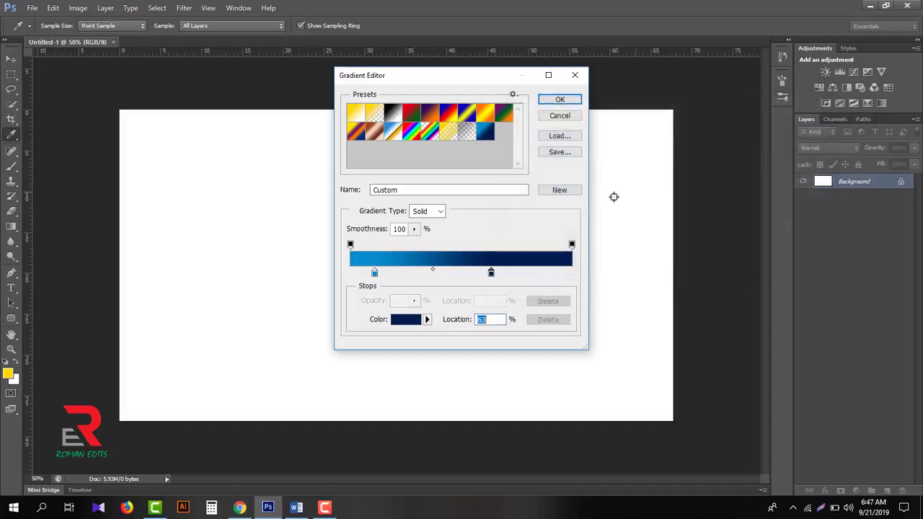
{"action": "left_click", "coordinate": [561, 102]}
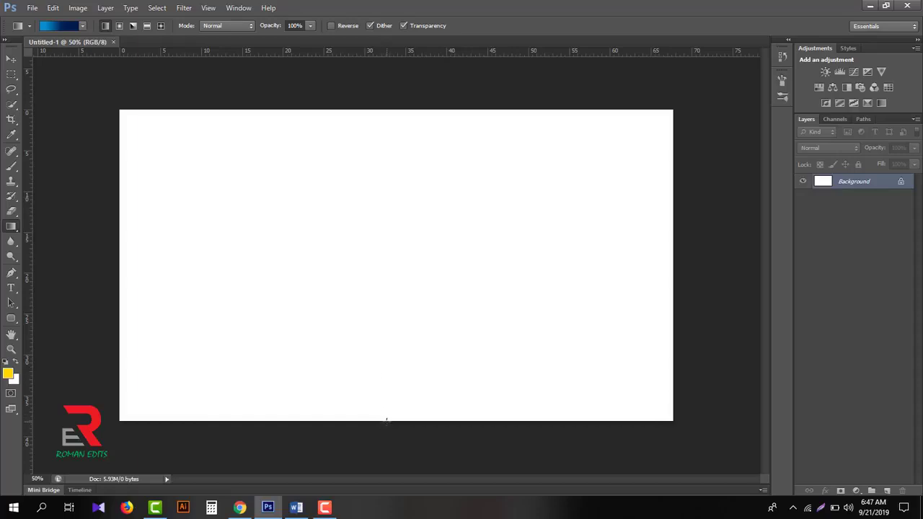
Fill the background with the linear blue gradient, running vertically from light blue at the canvas's lower edge to navy at its upper edge.
{"action": "left_click_drag", "start_coordinate": [387, 420], "coordinate": [204, 281]}
{"action": "left_click_drag", "start_coordinate": [116, 282], "coordinate": [682, 271]}
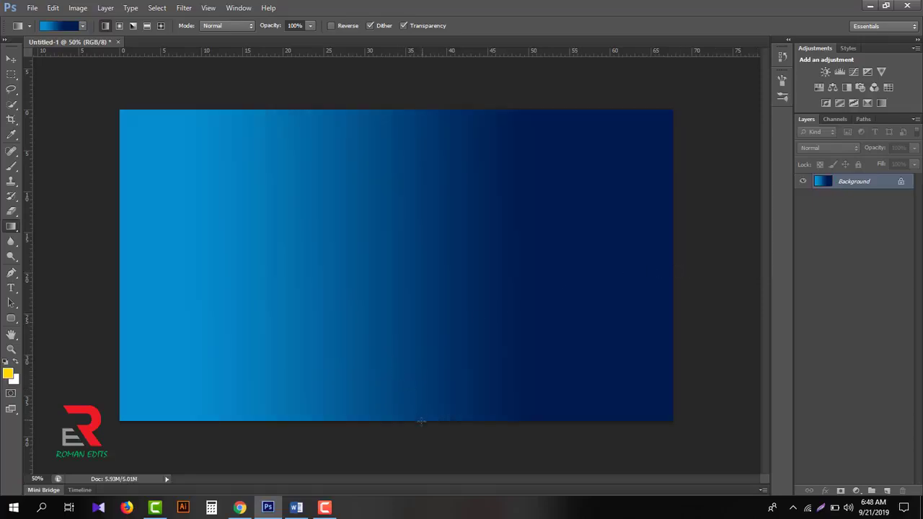
{"action": "left_click_drag", "start_coordinate": [412, 421], "coordinate": [419, 111]}
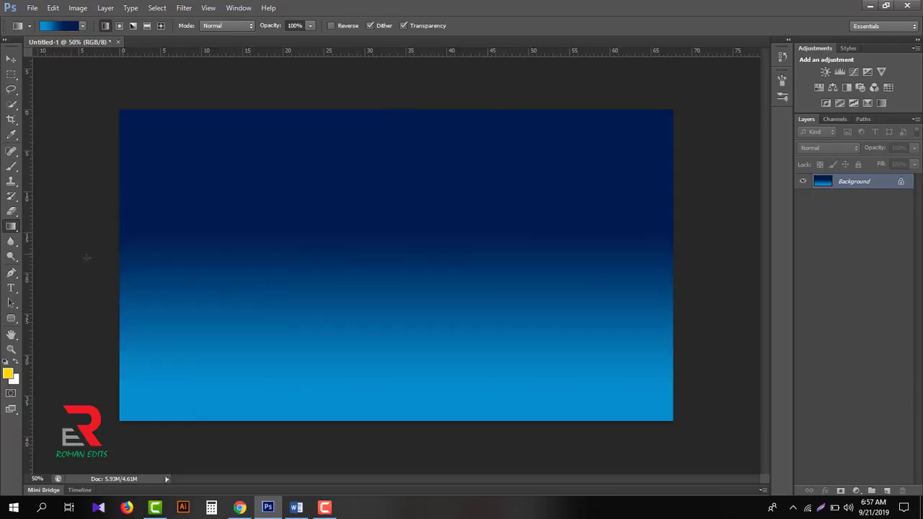
Add the white text "stroke" in Agency FB Bold at 480 pt and move it to the middle of the canvas.
{"action": "left_click", "coordinate": [10, 287]}
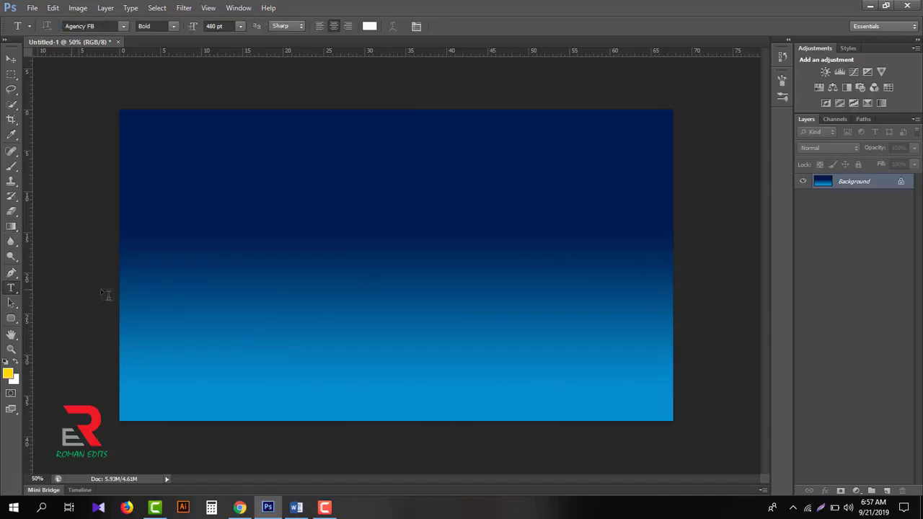
{"action": "left_click", "coordinate": [307, 257]}
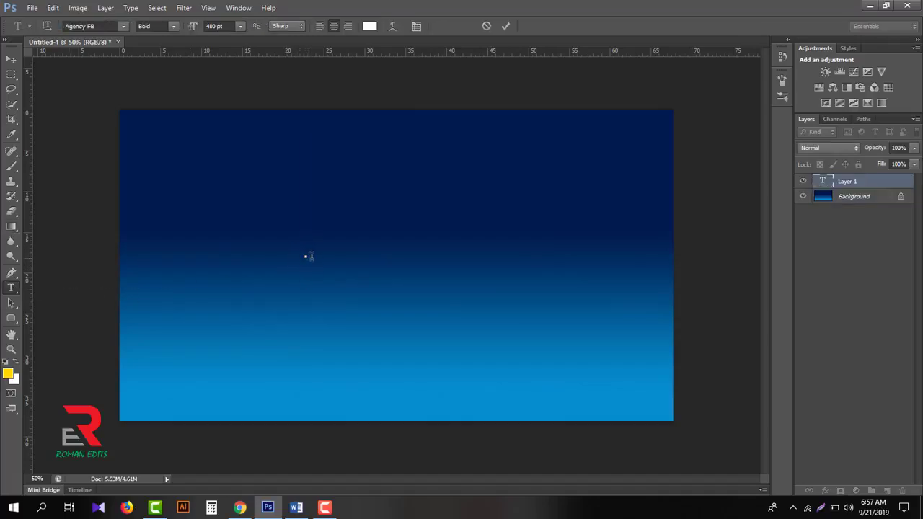
{"action": "type", "text": "Stroke"}
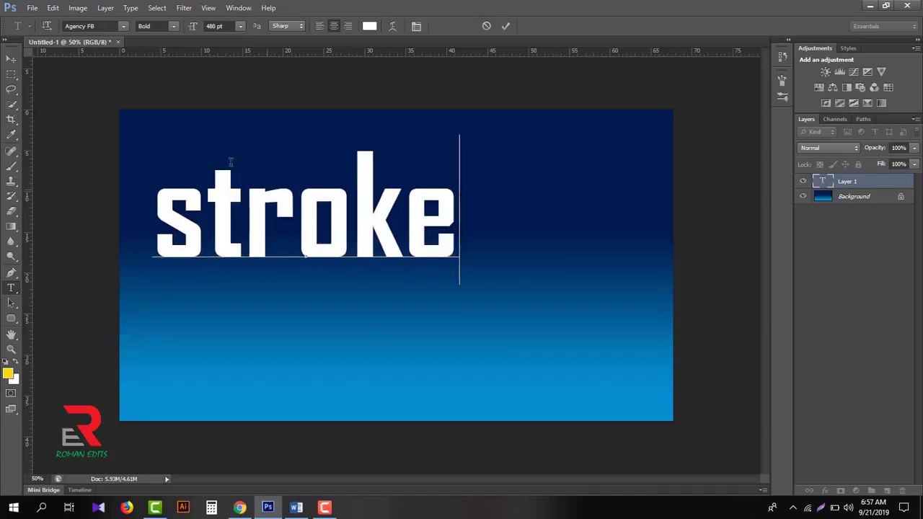
{"action": "left_click", "coordinate": [174, 26]}
{"action": "left_click", "coordinate": [174, 26]}
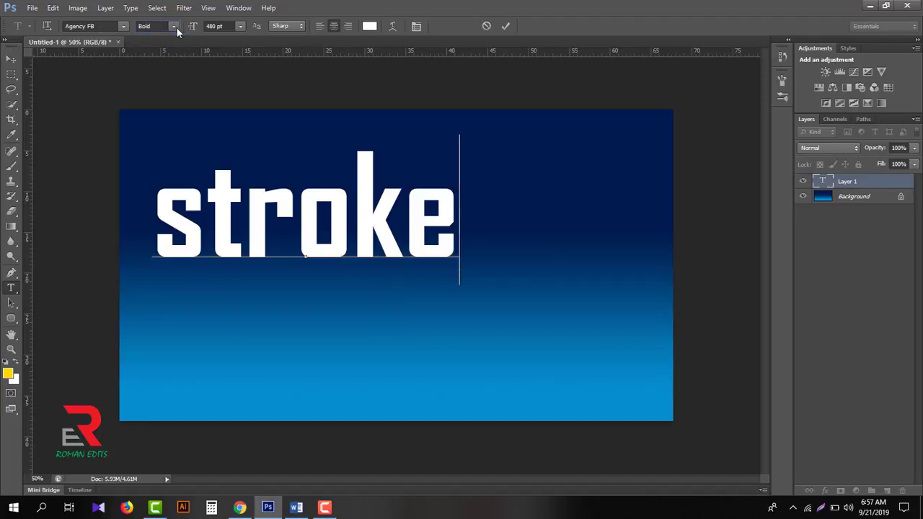
{"action": "left_click", "coordinate": [232, 26]}
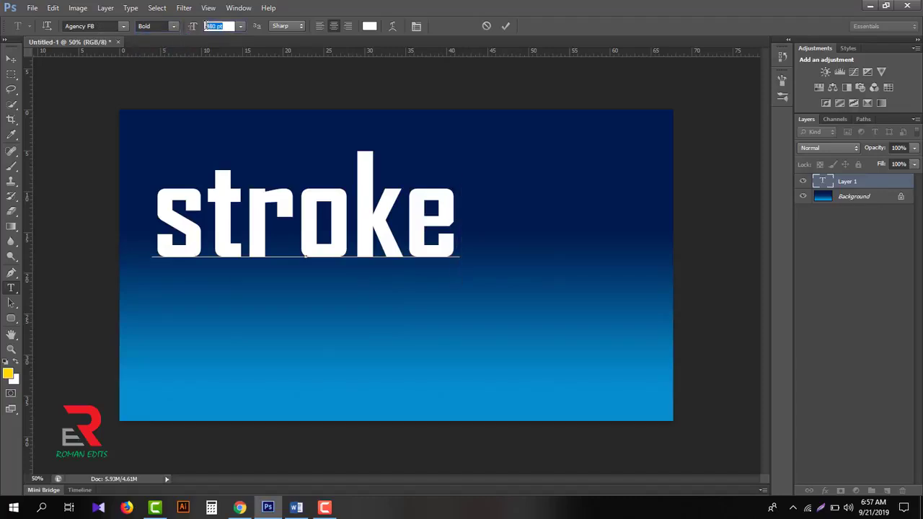
{"action": "type", "text": "460"}
{"action": "key", "text": "Return"}
{"action": "left_click", "coordinate": [14, 60]}
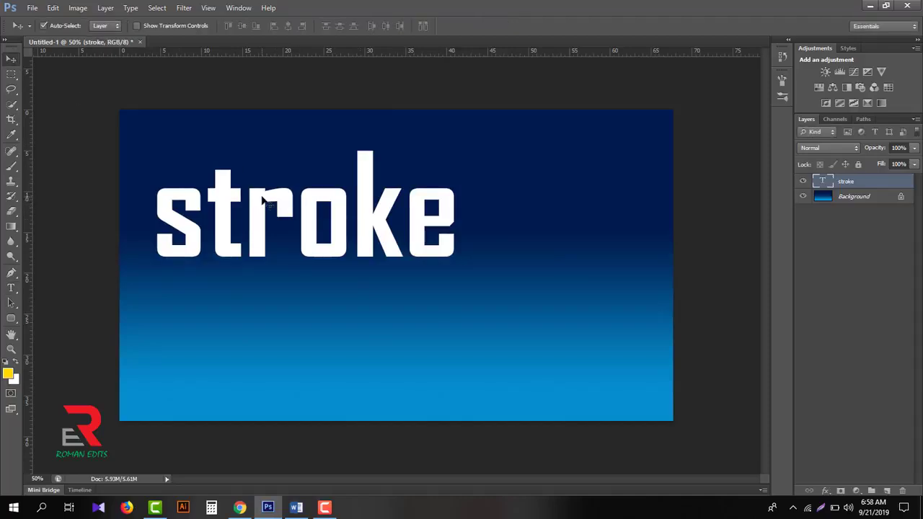
{"action": "mouse_move", "coordinate": [267, 202]}
{"action": "left_mouse_down"}
{"action": "mouse_move", "coordinate": [358, 245]}
{"action": "mouse_move", "coordinate": [366, 227]}
{"action": "left_mouse_up"}
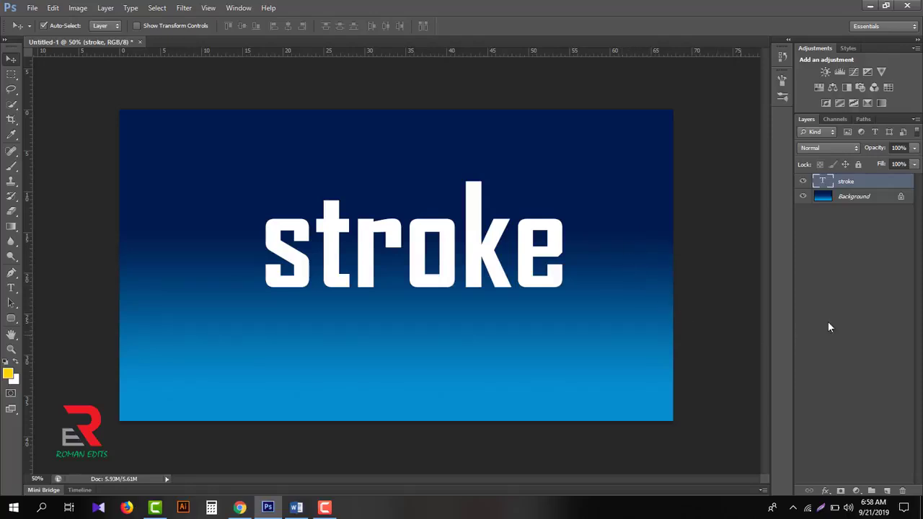
Apply a black Stroke layer effect of 32 px to the outside of the "stroke" text.
{"action": "double_click", "coordinate": [891, 183]}
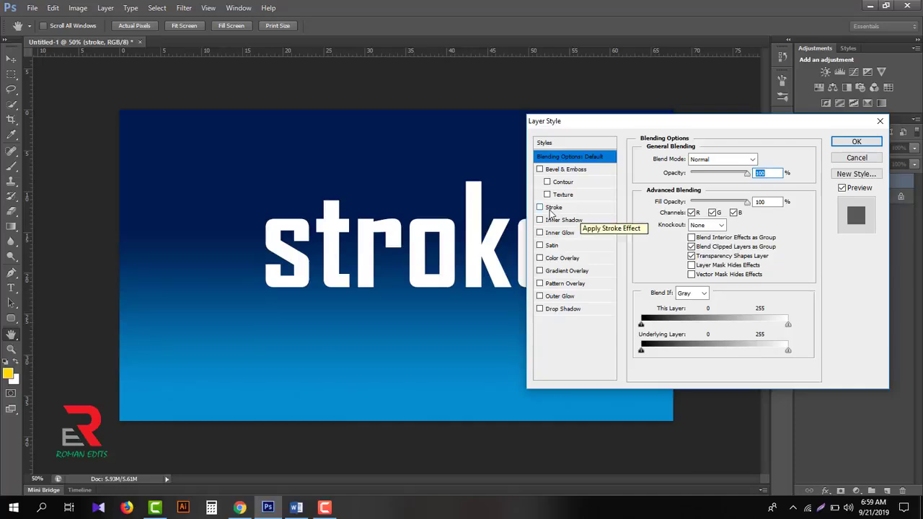
{"action": "left_click", "coordinate": [552, 207]}
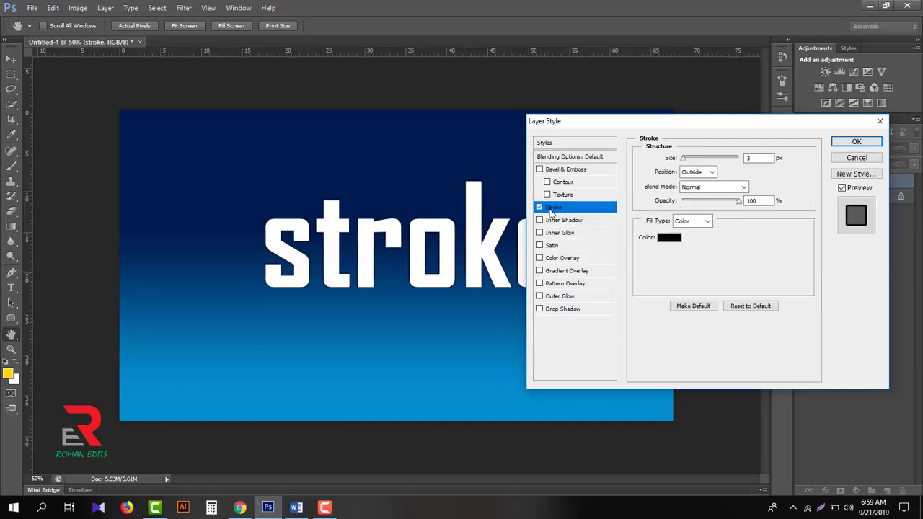
{"action": "left_click_drag", "start_coordinate": [684, 158], "coordinate": [693, 163]}
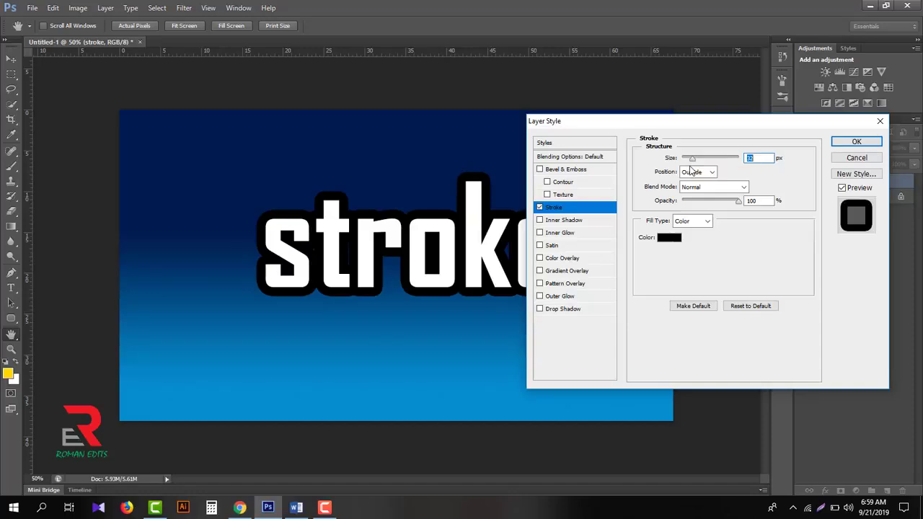
{"action": "left_click", "coordinate": [740, 260]}
{"action": "left_click", "coordinate": [855, 143]}
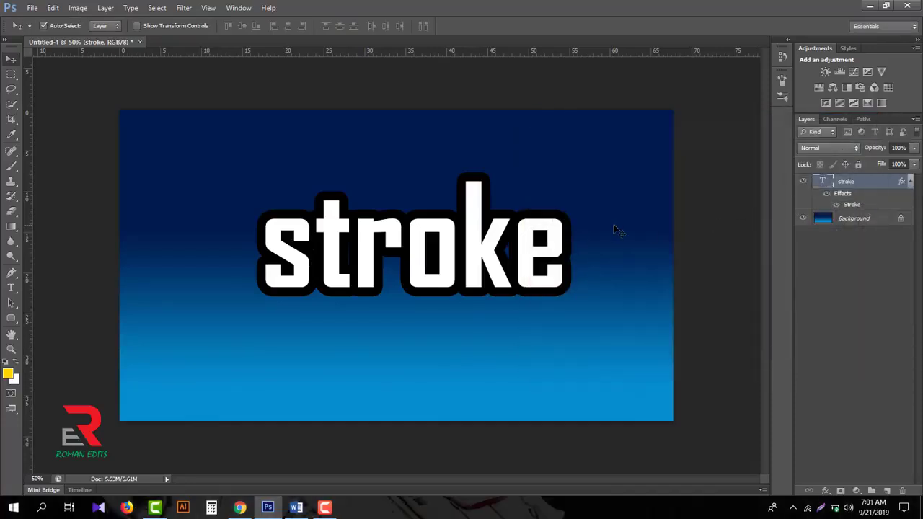
Duplicate the "stroke" text layer as "stroke 2" and place the copy beneath the original layer.
{"action": "right_click", "coordinate": [880, 186]}
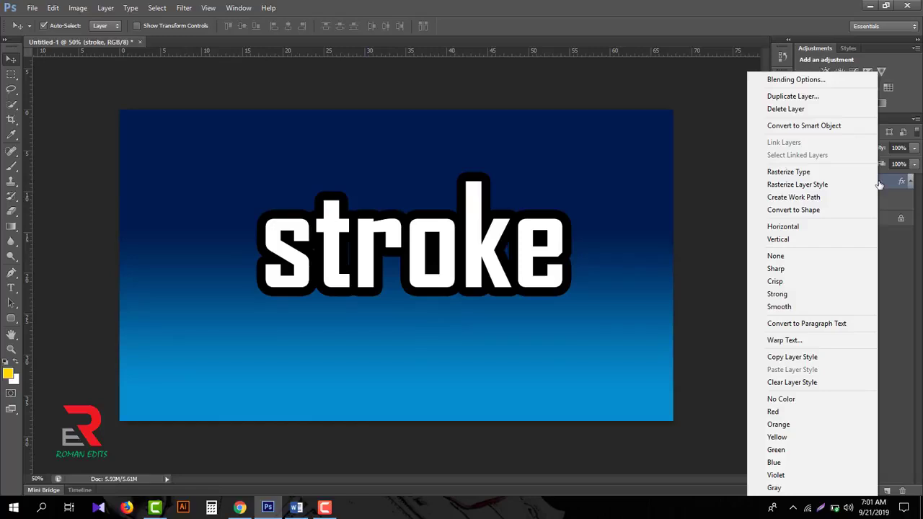
{"action": "left_click", "coordinate": [788, 97]}
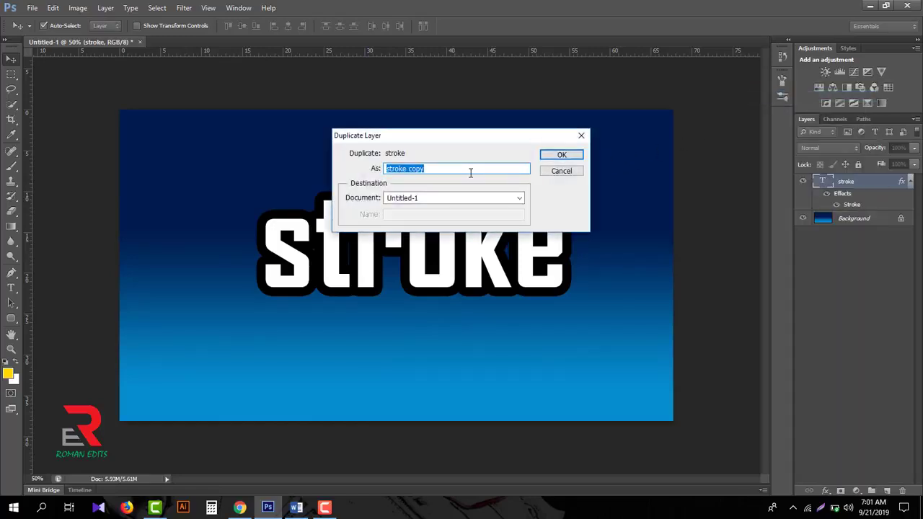
{"action": "left_click", "coordinate": [410, 168]}
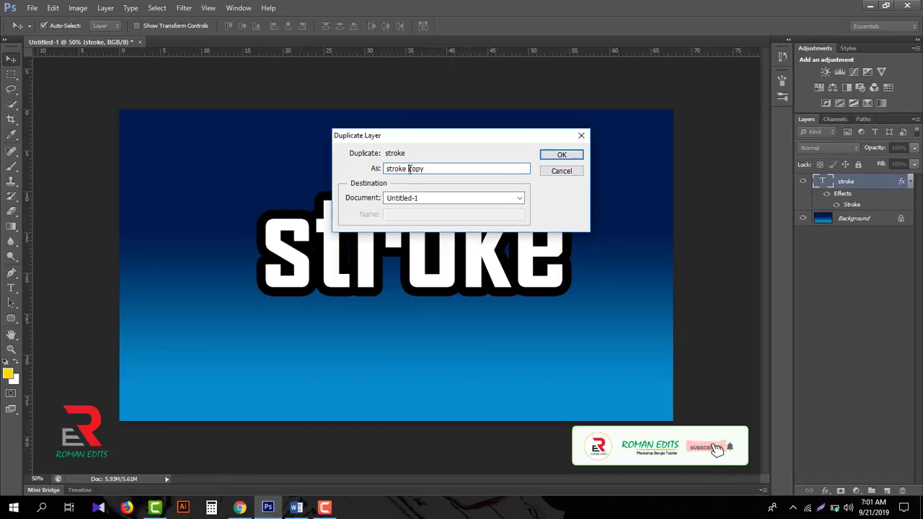
{"action": "left_click_drag", "start_coordinate": [408, 169], "coordinate": [430, 170]}
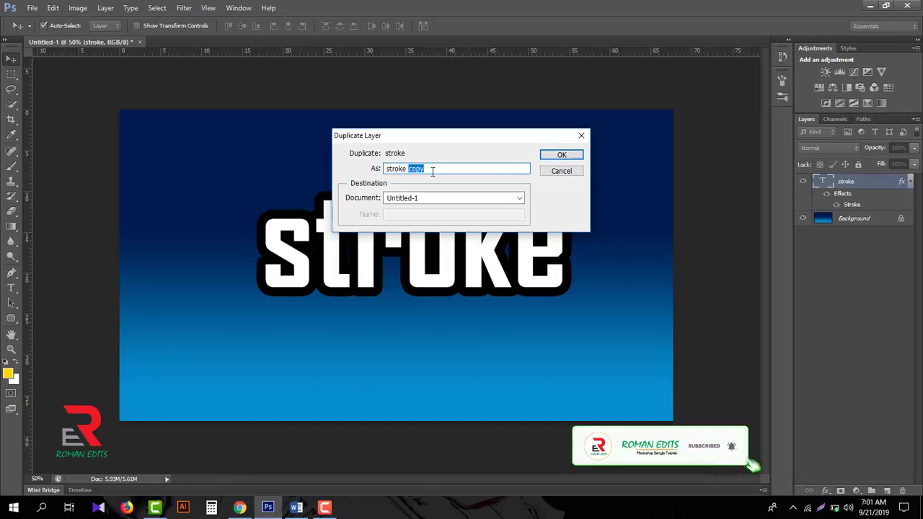
{"action": "type", "text": "2"}
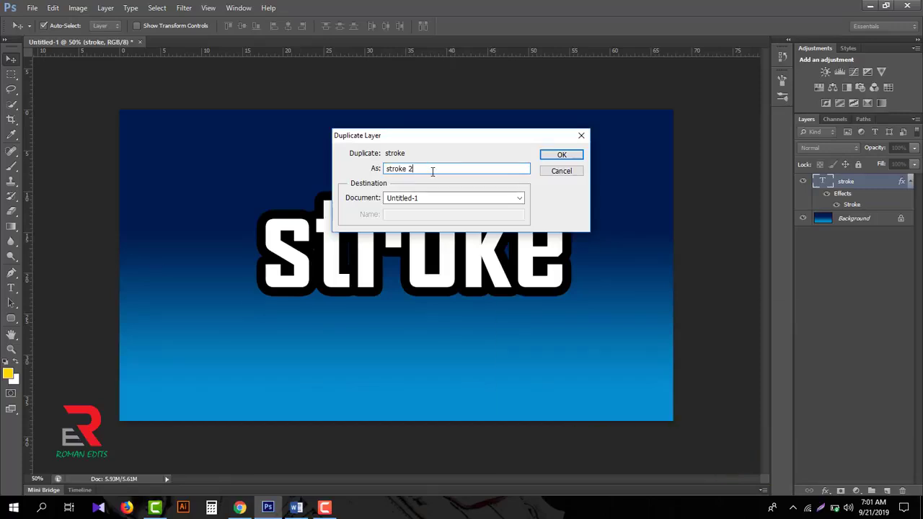
{"action": "left_click", "coordinate": [564, 154]}
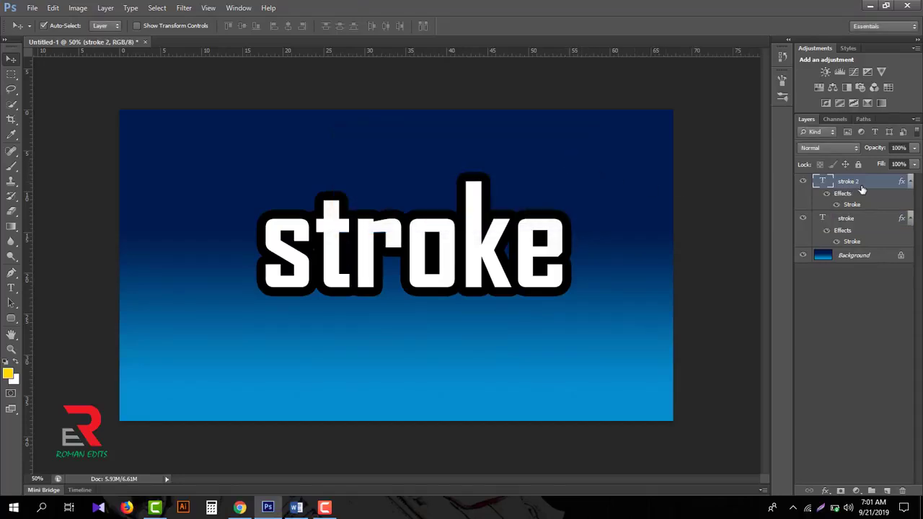
{"action": "left_click_drag", "start_coordinate": [865, 184], "coordinate": [861, 245]}
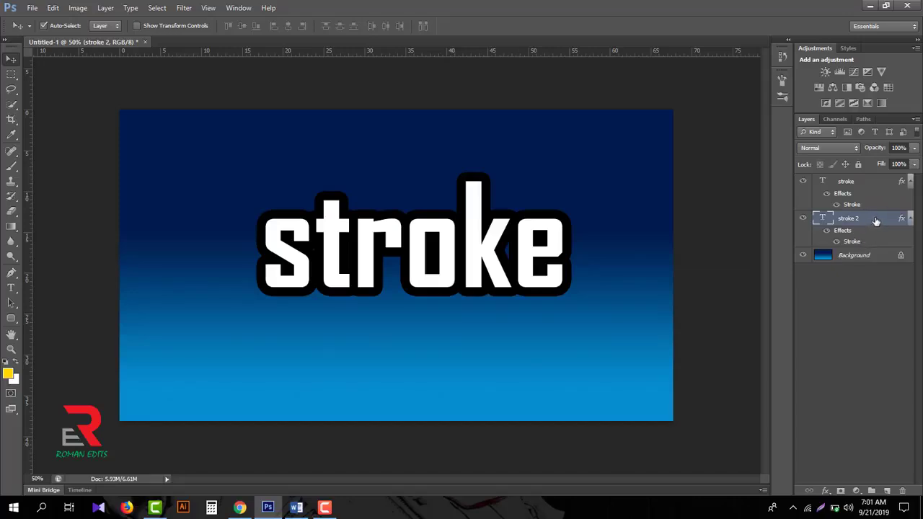
Change the Stroke effect color of the "stroke 2" layer to bright yellow (fff600).
{"action": "double_click", "coordinate": [877, 220]}
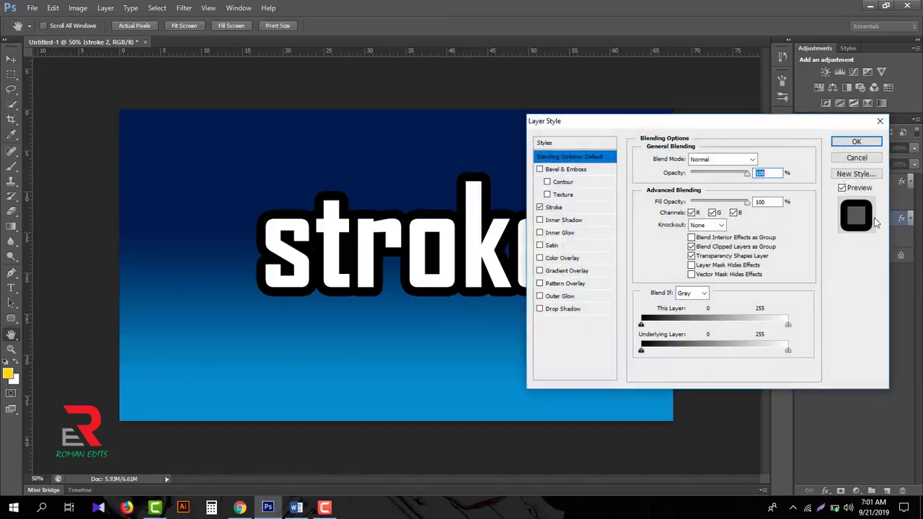
{"action": "left_click", "coordinate": [555, 208]}
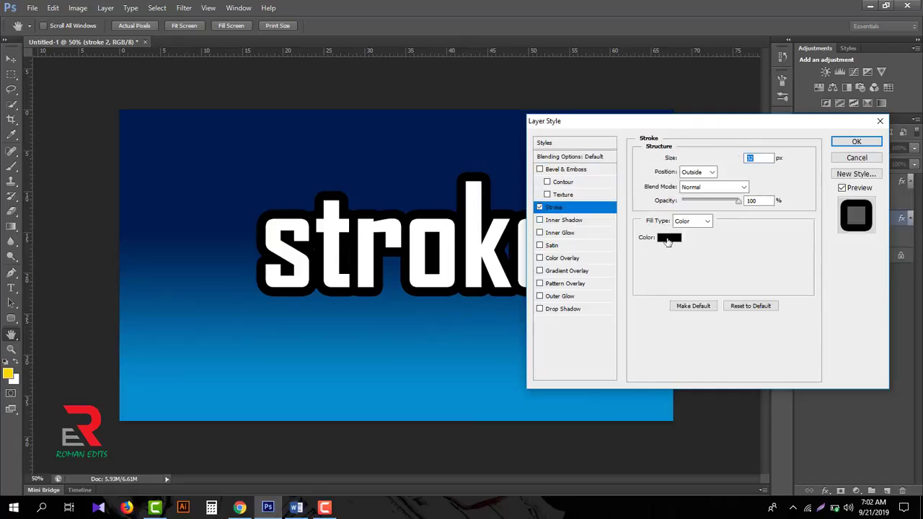
{"action": "left_click", "coordinate": [668, 239]}
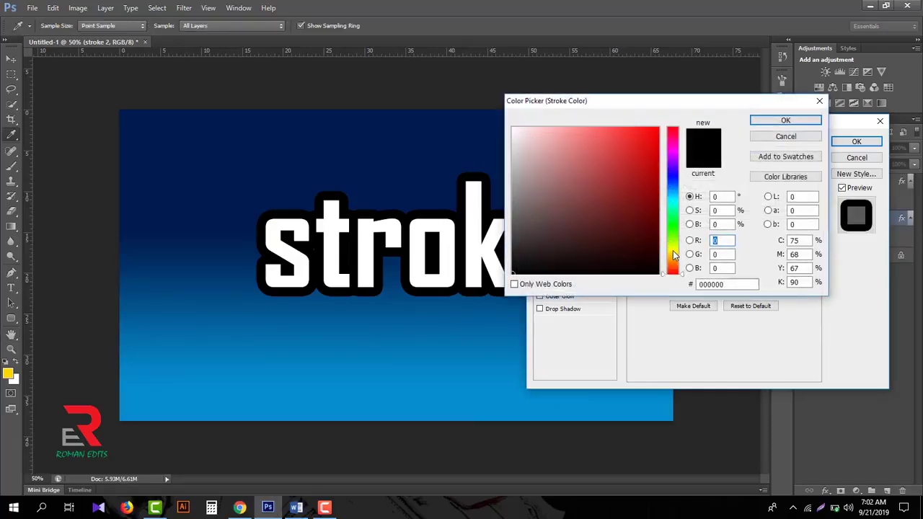
{"action": "left_click", "coordinate": [675, 250]}
{"action": "left_click", "coordinate": [649, 139]}
{"action": "mouse_move", "coordinate": [649, 139]}
{"action": "left_mouse_down"}
{"action": "mouse_move", "coordinate": [659, 126]}
{"action": "mouse_move", "coordinate": [657, 134]}
{"action": "left_mouse_up"}
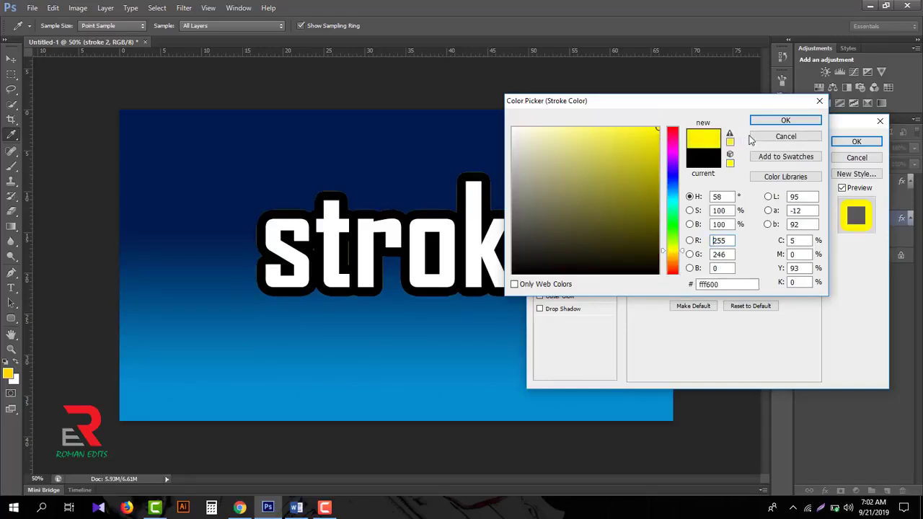
{"action": "left_click", "coordinate": [785, 121]}
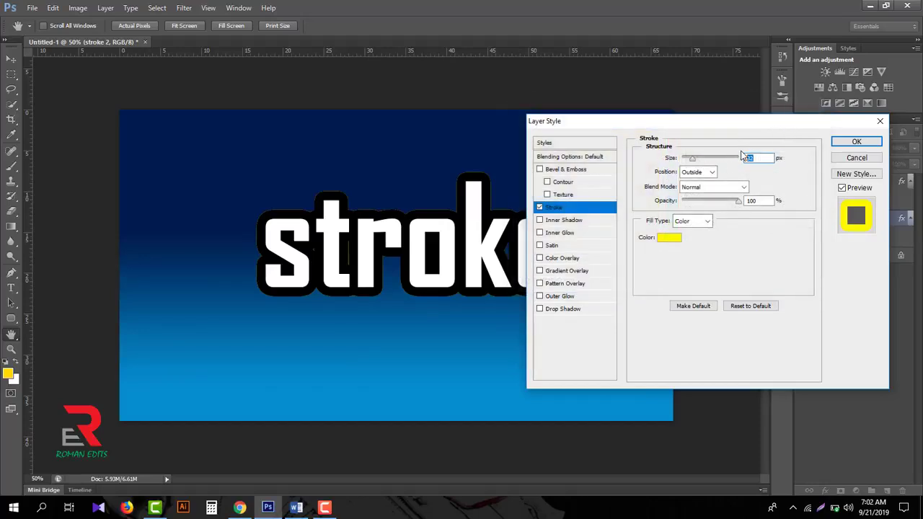
Increase the yellow Stroke effect's size on "stroke 2" to 42 px.
{"action": "key", "text": "Up"}
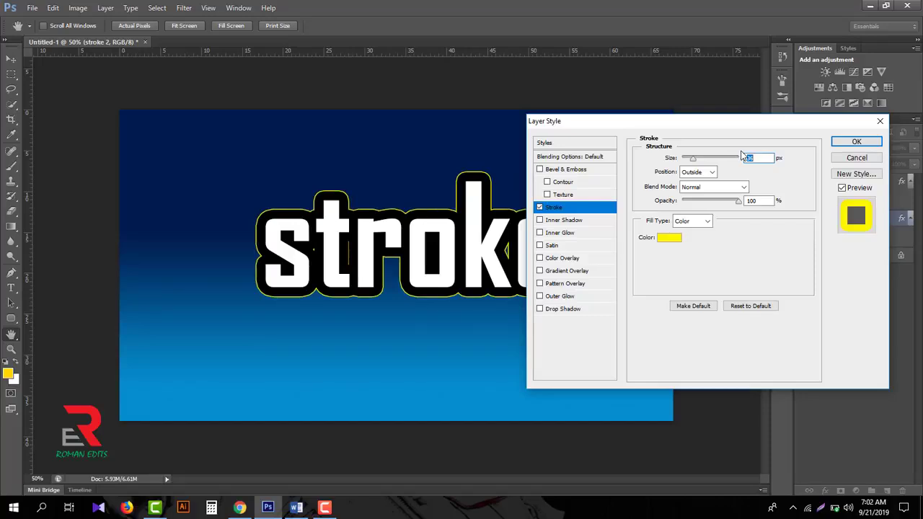
{"action": "key", "text": "Up"}
{"action": "key", "text": "Up"}
{"action": "key", "text": "Up"}
{"action": "key", "text": "Up"}
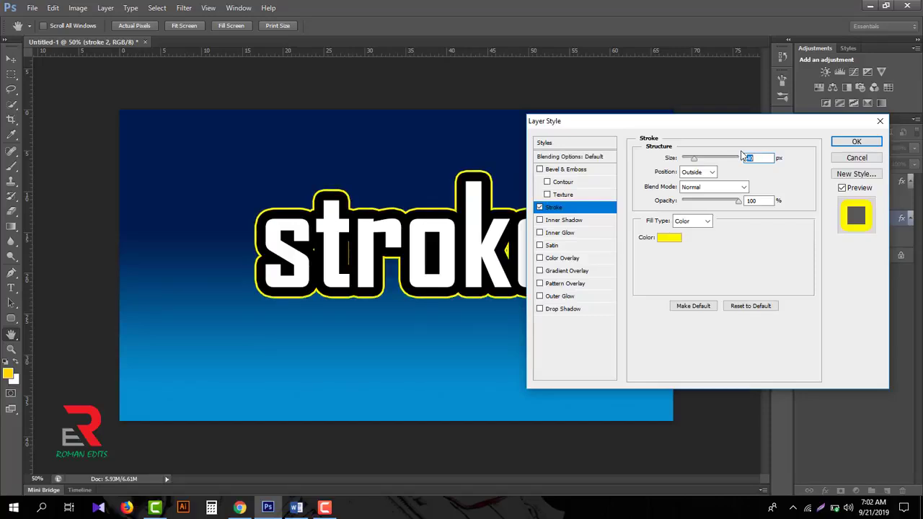
{"action": "key", "text": "Up"}
{"action": "key", "text": "Up"}
{"action": "key", "text": "Up"}
{"action": "key", "text": "Up"}
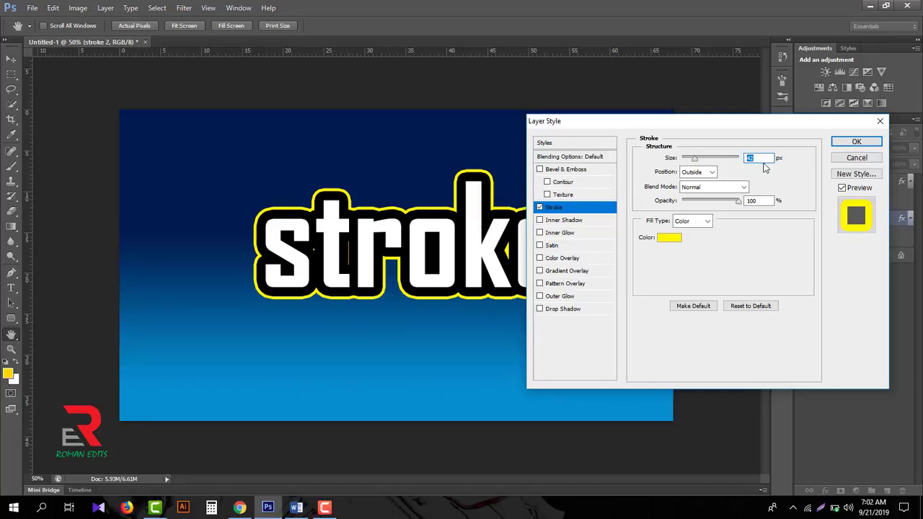
{"action": "left_click", "coordinate": [759, 159]}
Add a Drop Shadow to "stroke 2" with a distance of 73 px and an enlarged size that softens it, and accept the layer style.
{"action": "left_click", "coordinate": [551, 311]}
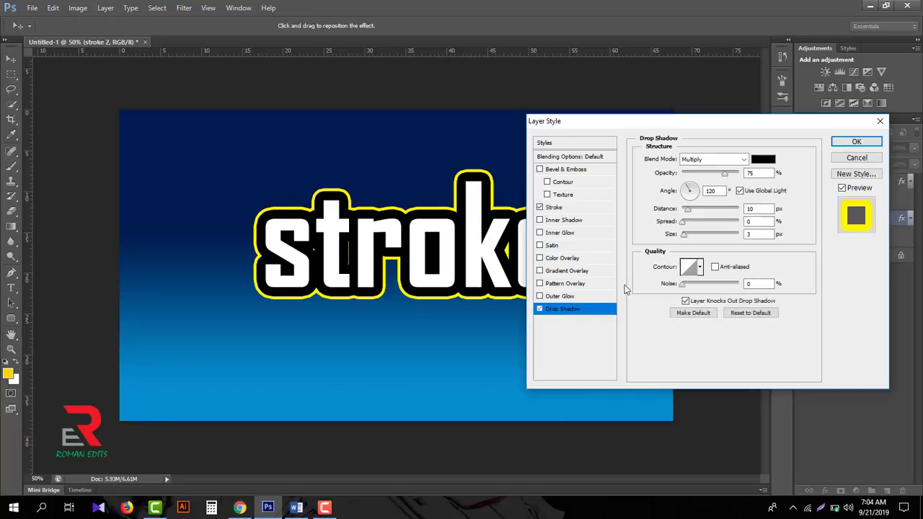
{"action": "left_click_drag", "start_coordinate": [674, 214], "coordinate": [719, 221]}
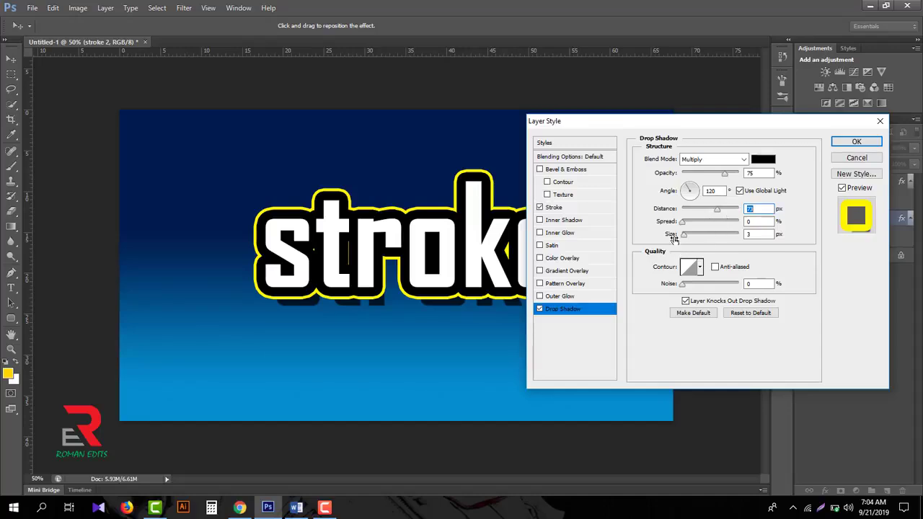
{"action": "left_click_drag", "start_coordinate": [687, 242], "coordinate": [698, 240]}
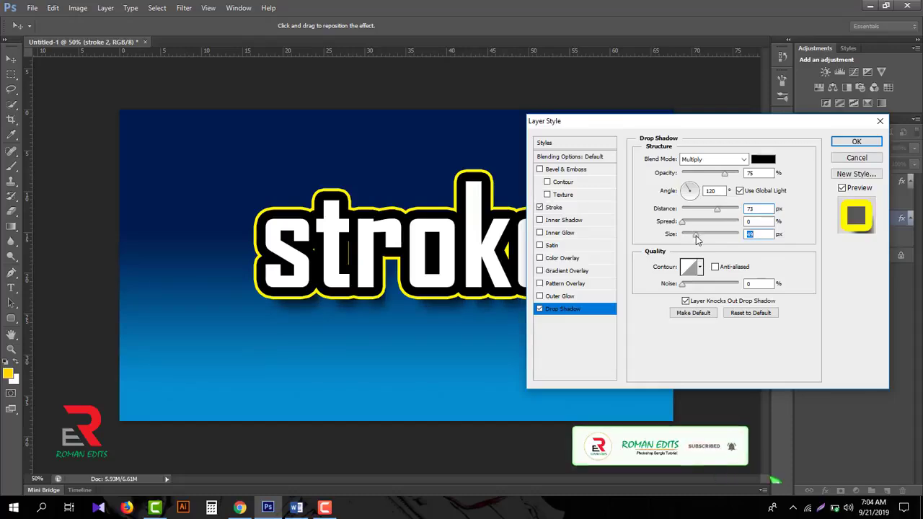
{"action": "left_click", "coordinate": [856, 145]}
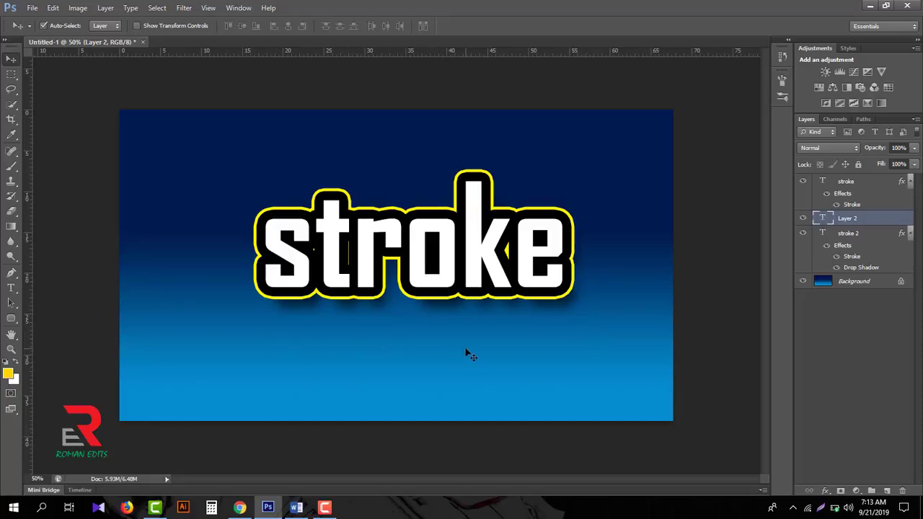
Add the white text "LAYER EFFECT" in Agency FB Bold on the lower part of the canvas and set it to 130 pt.
{"action": "left_click", "coordinate": [11, 288]}
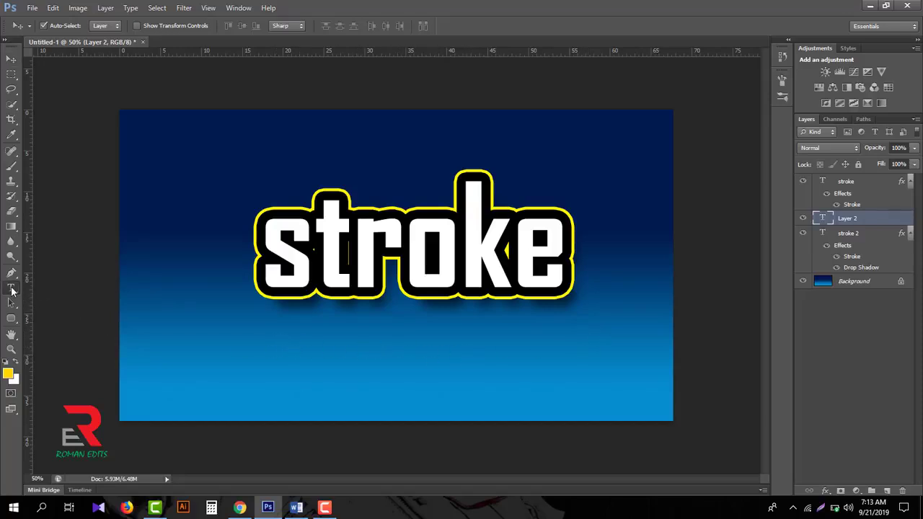
{"action": "left_click", "coordinate": [272, 363]}
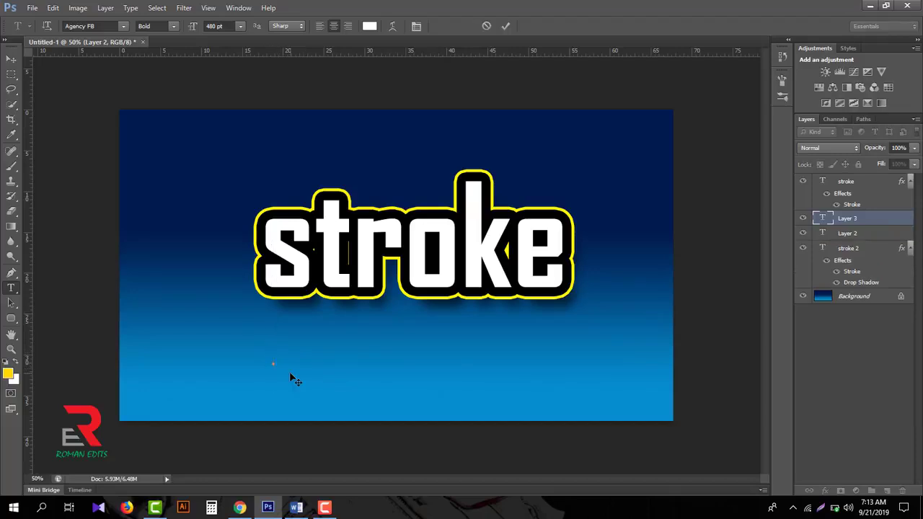
{"action": "type", "text": "L"}
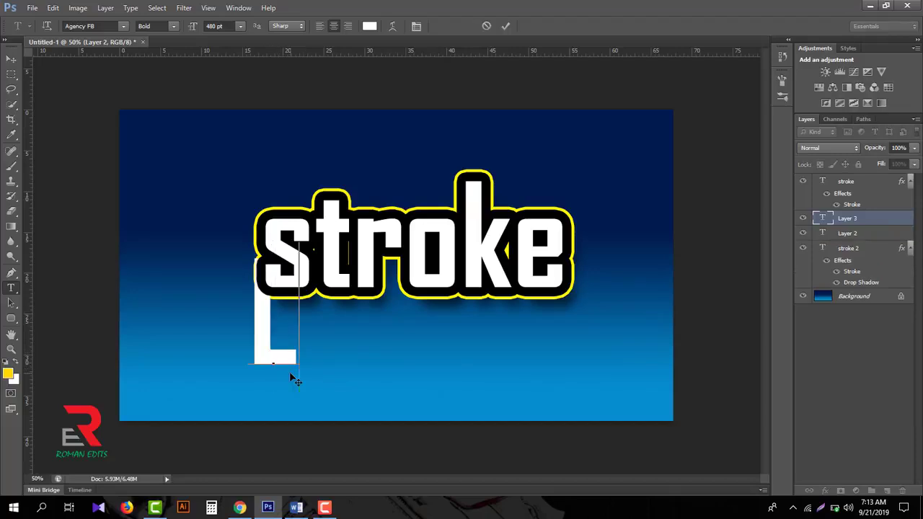
{"action": "type", "text": "AYER"}
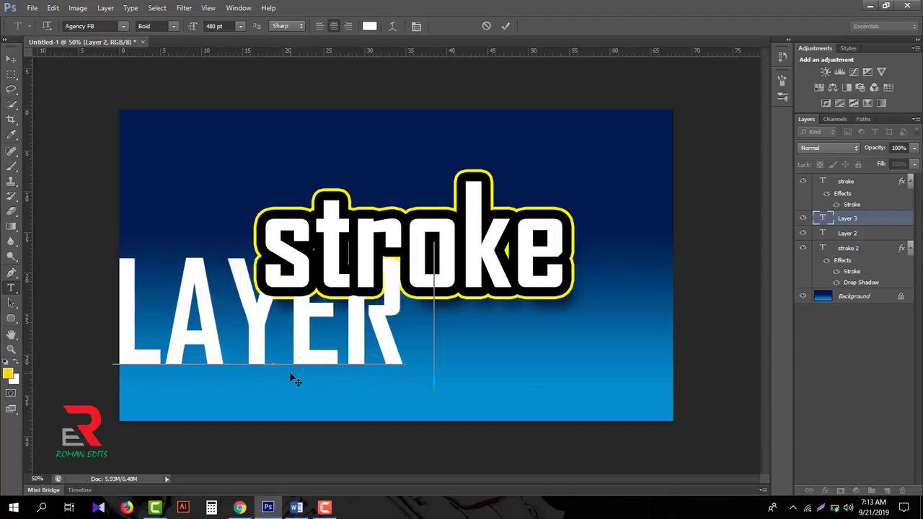
{"action": "type", "text": " EFFECT"}
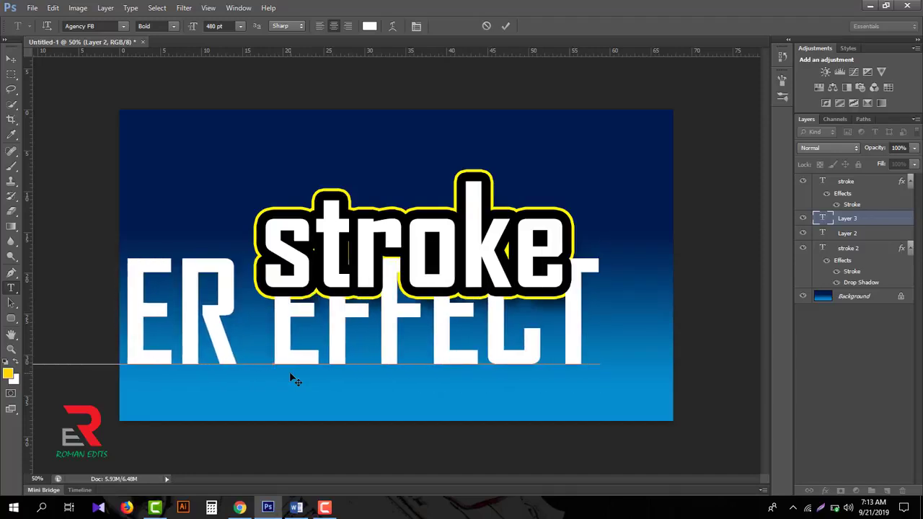
{"action": "double_click", "coordinate": [282, 336]}
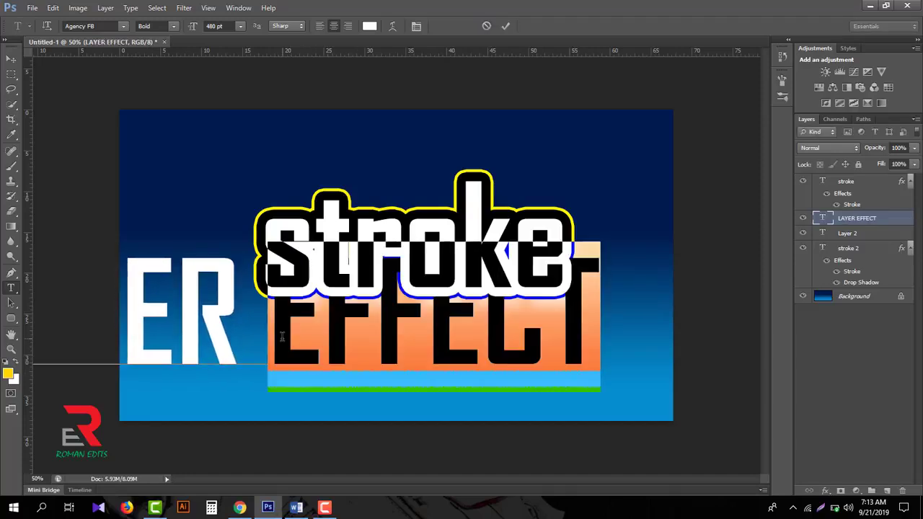
{"action": "left_click", "coordinate": [282, 336]}
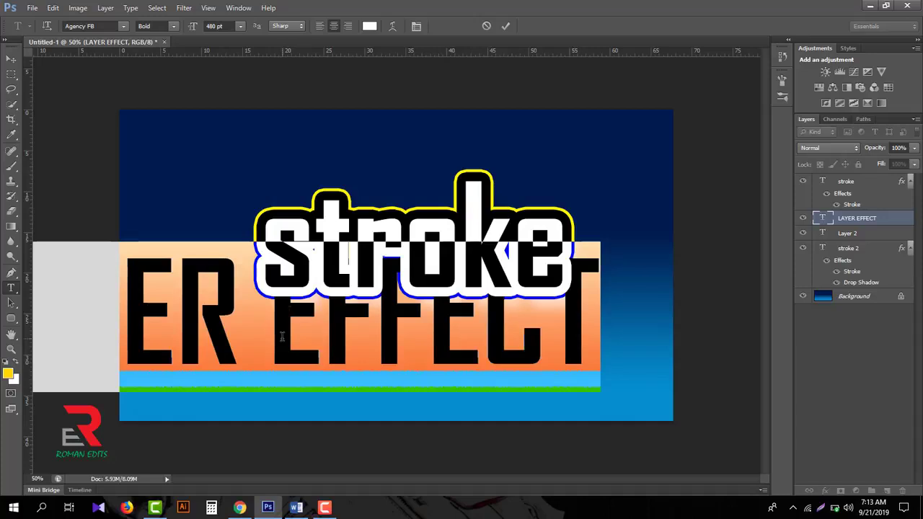
{"action": "left_click", "coordinate": [226, 27]}
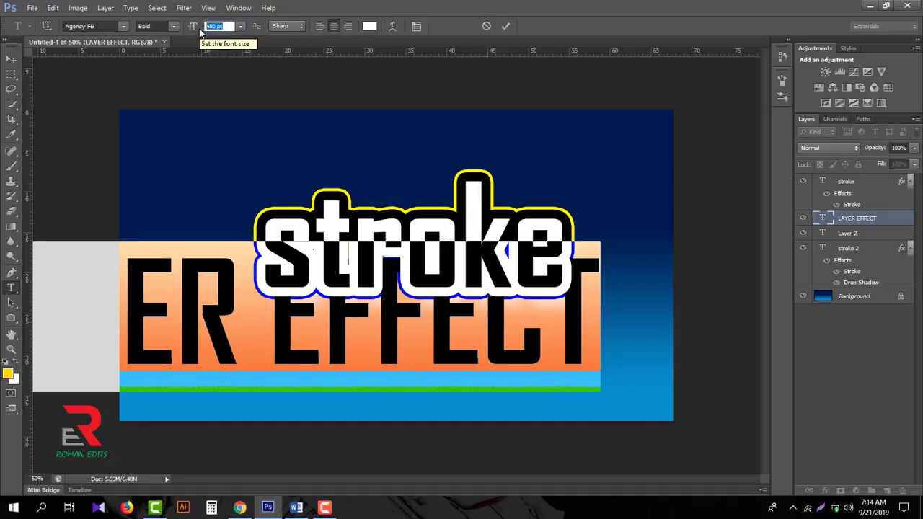
{"action": "type", "text": "130"}
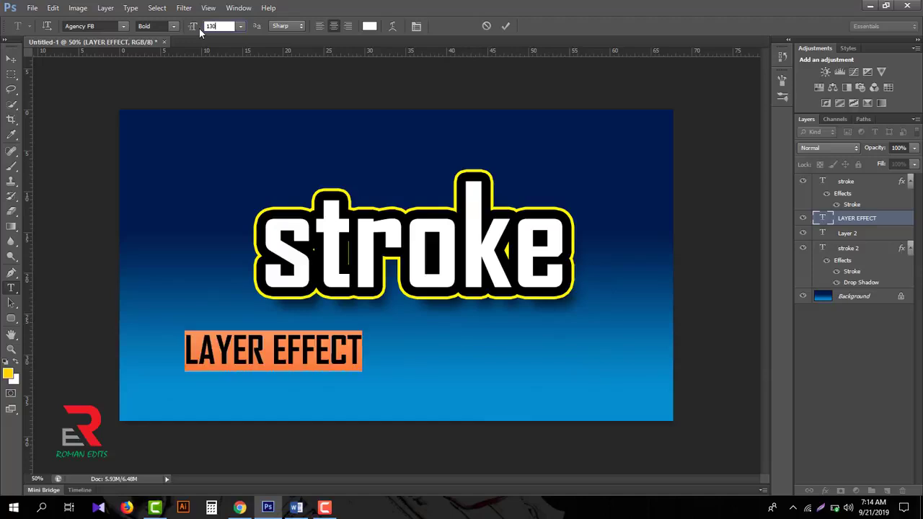
Center the "LAYER EFFECT" text just beneath the word "stroke" and scale it to about 90%.
{"action": "left_click", "coordinate": [12, 60]}
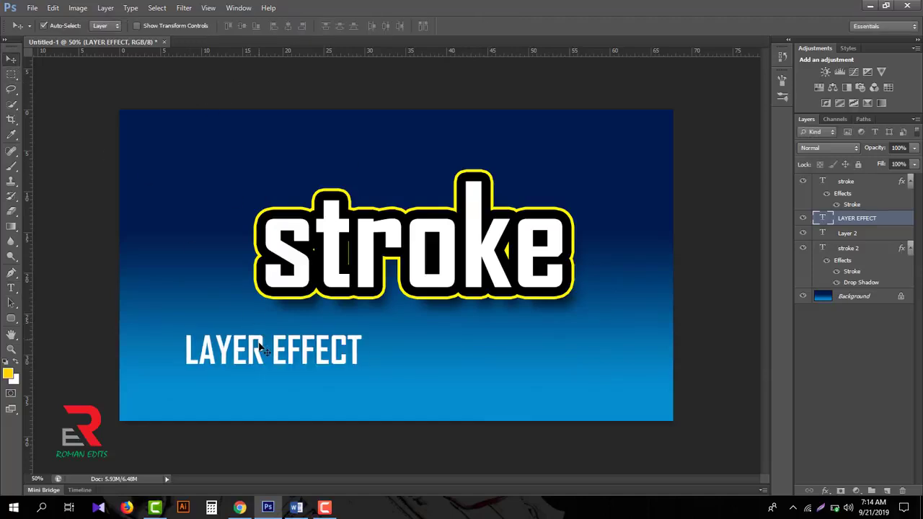
{"action": "left_click_drag", "start_coordinate": [264, 341], "coordinate": [386, 331]}
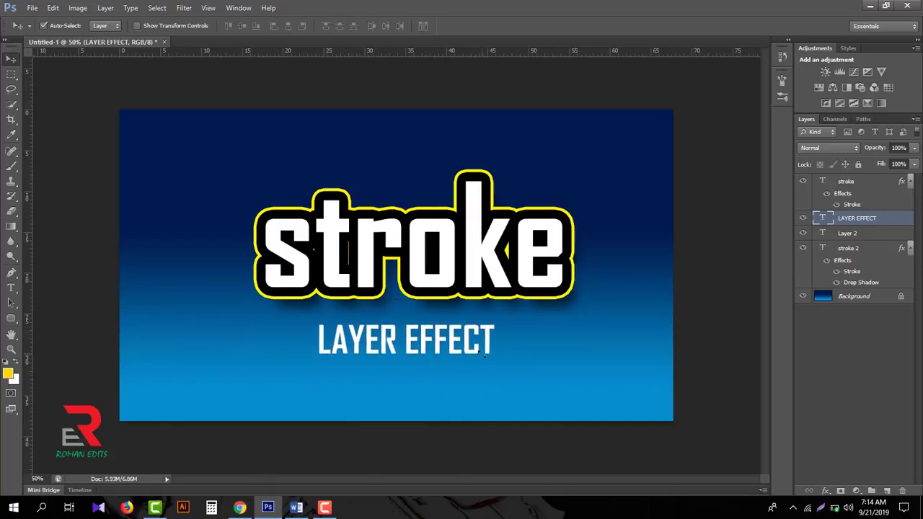
{"action": "key", "text": "ctrl+t"}
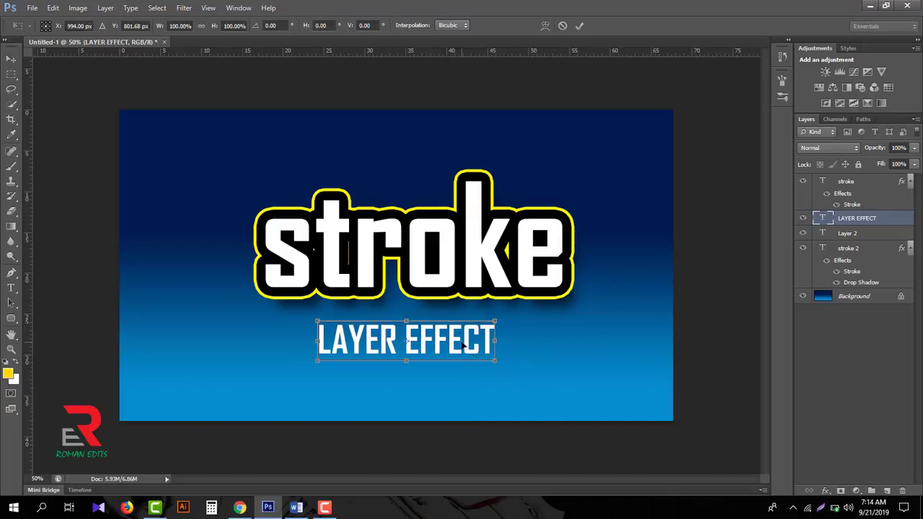
{"action": "left_click_drag", "start_coordinate": [464, 344], "coordinate": [468, 337]}
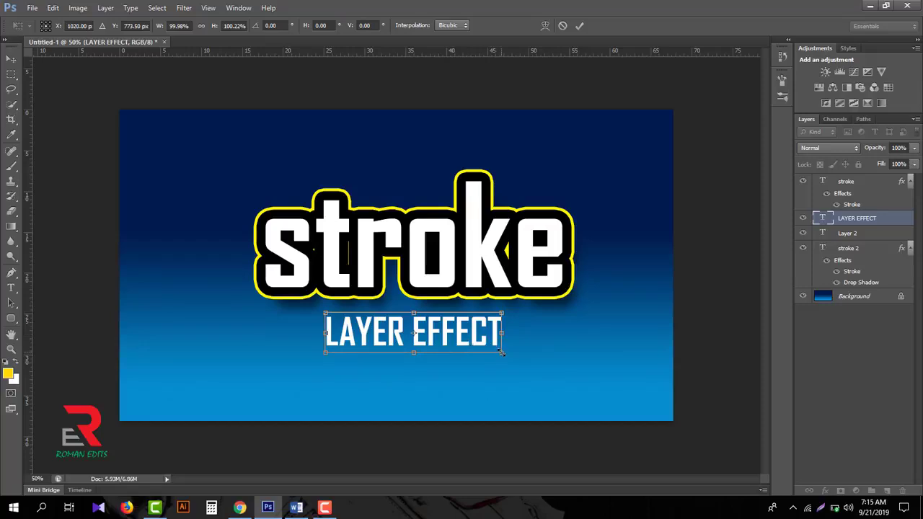
{"action": "left_click_drag", "start_coordinate": [500, 353], "coordinate": [493, 350]}
{"action": "key", "text": "Left"}
{"action": "key", "text": "Left"}
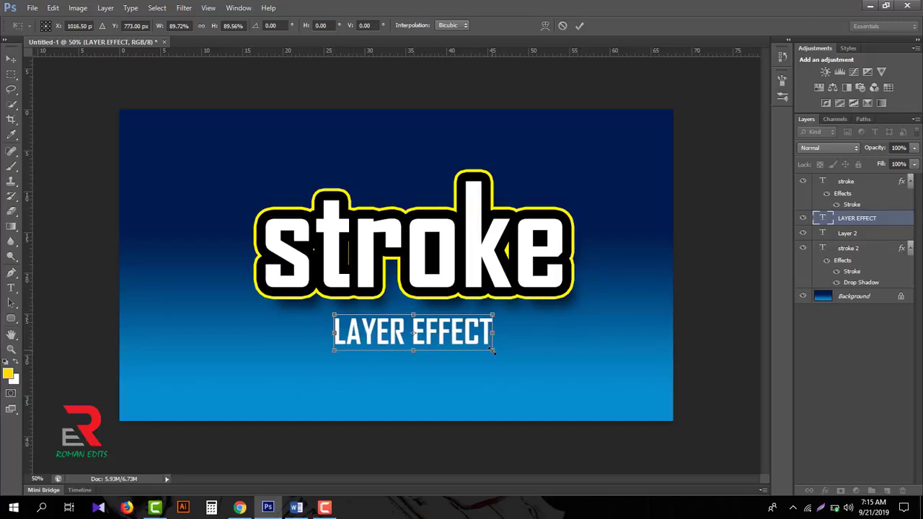
{"action": "left_click_drag", "start_coordinate": [454, 337], "coordinate": [453, 337]}
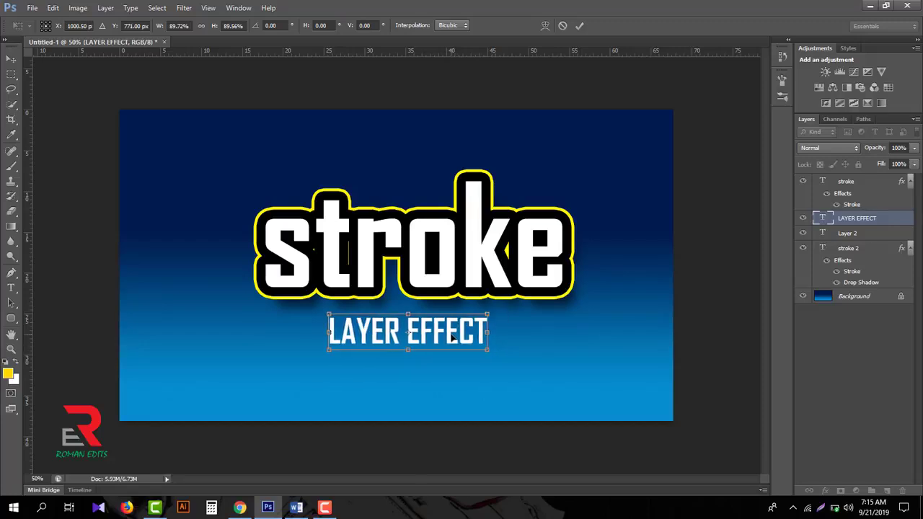
{"action": "key", "text": "Return"}
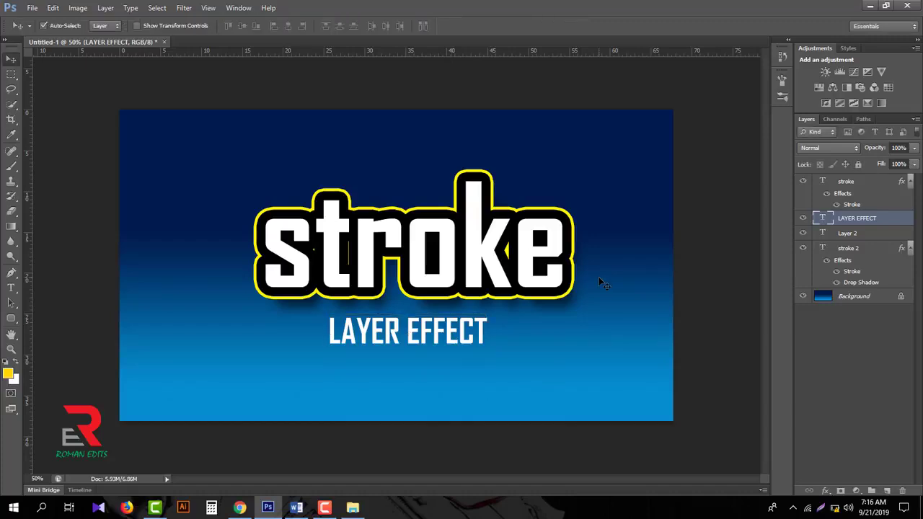
Try moving the black-outlined "stroke" text away from its yellow-outlined copy, and undo the move.
{"action": "left_click_drag", "start_coordinate": [552, 288], "coordinate": [607, 241]}
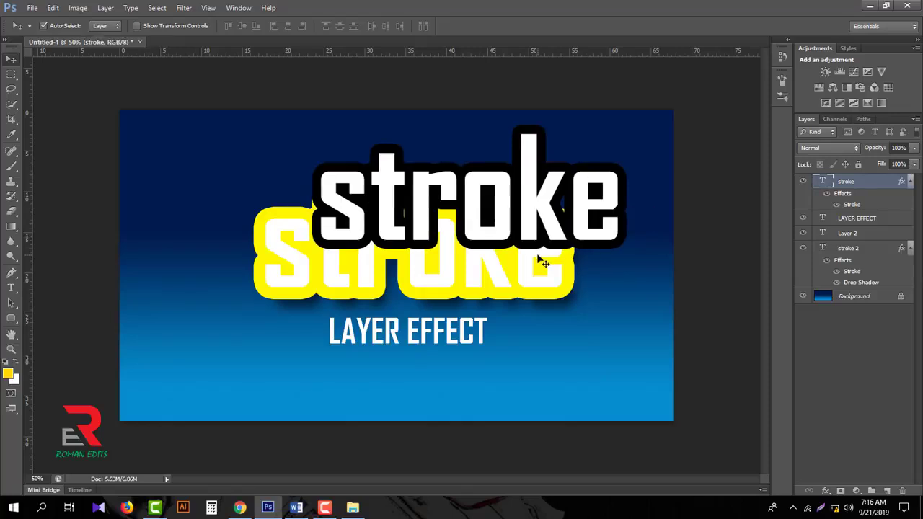
{"action": "key", "text": "ctrl+z"}
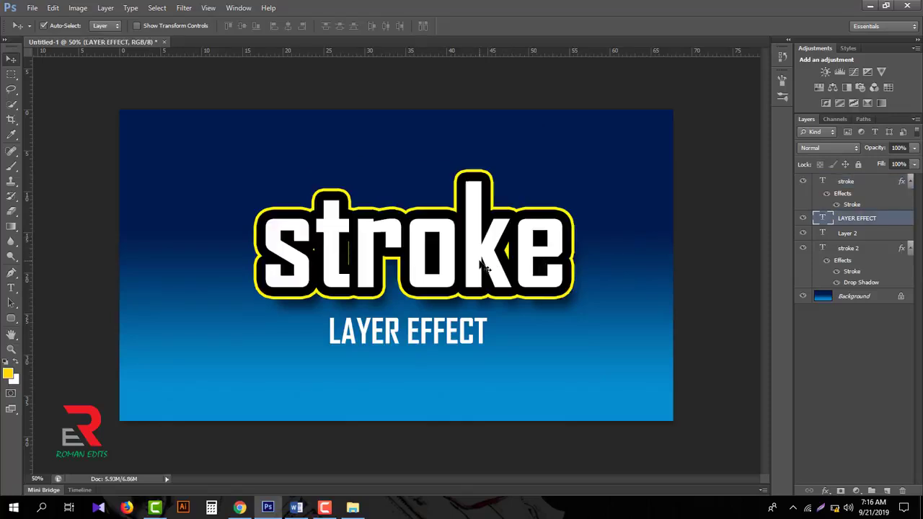